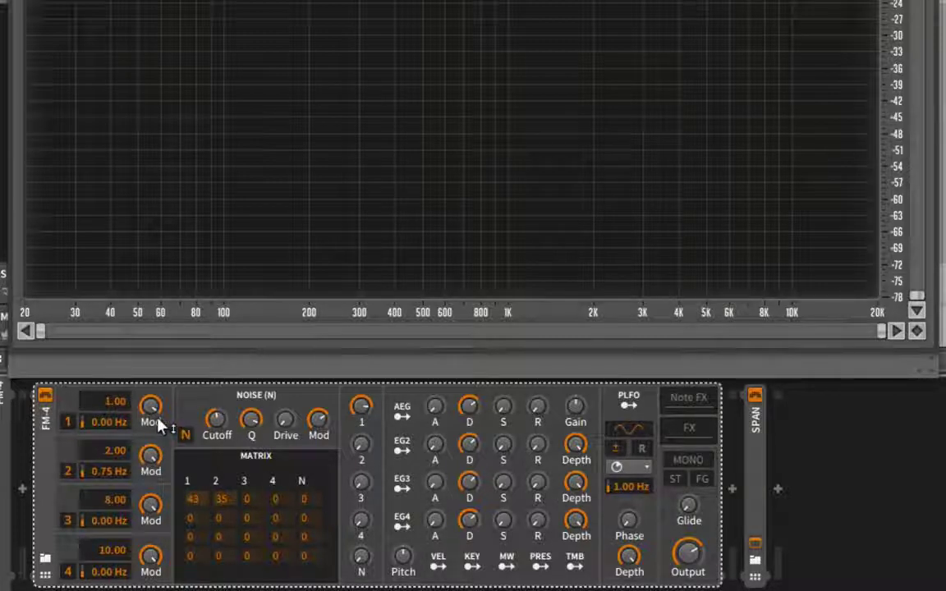
# Clear the remaining 35 amount from the modulation matrix, and reset the amplitude envelope to no decay and full sustain
pyautogui.moveTo(151, 422)
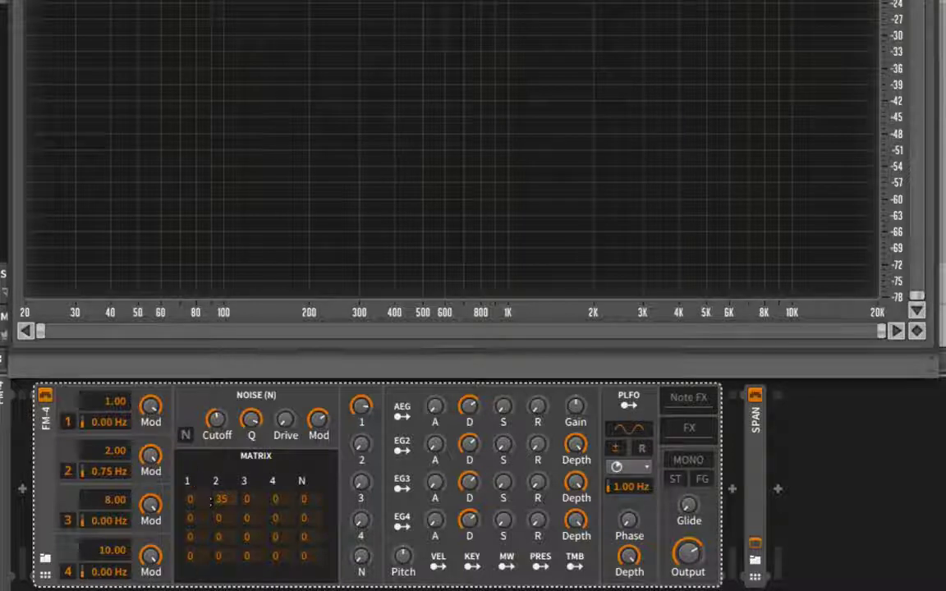
pyautogui.doubleClick(218, 500)
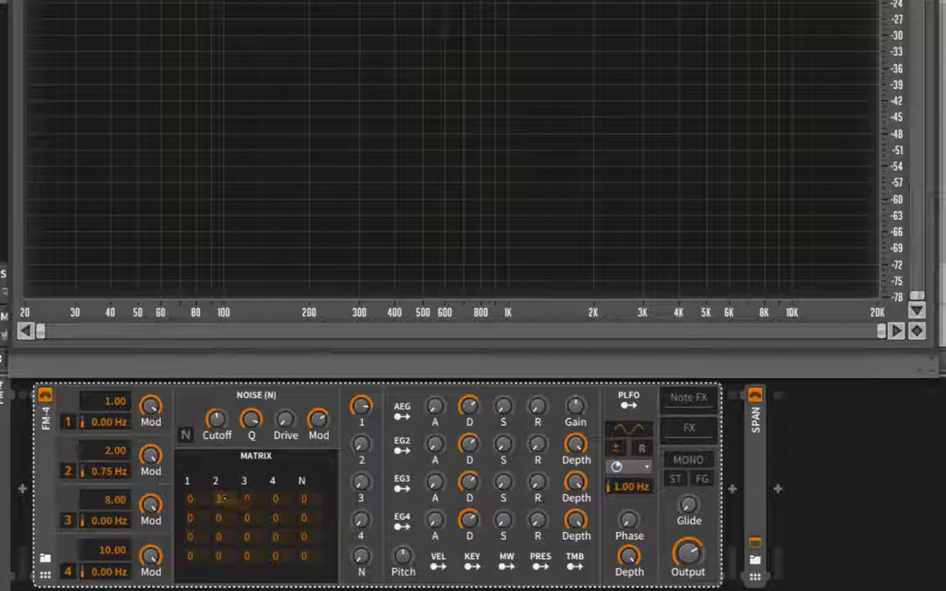
pyautogui.doubleClick(470, 406)
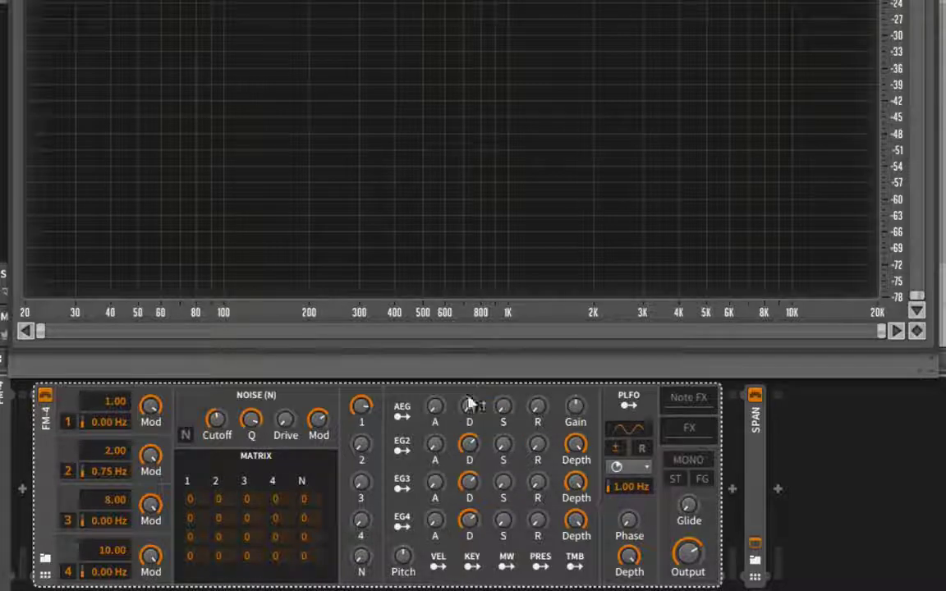
pyautogui.doubleClick(511, 419)
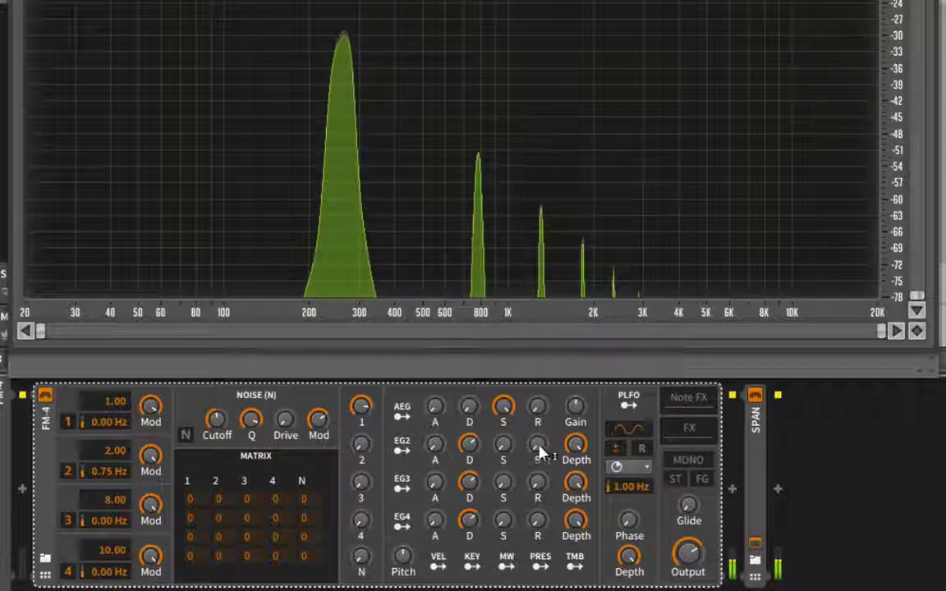
# Raise oscillator 1's output level slightly and set oscillator 2's frequency offset to 0 Hz
pyautogui.moveTo(375, 414); pyautogui.dragTo(375, 401)
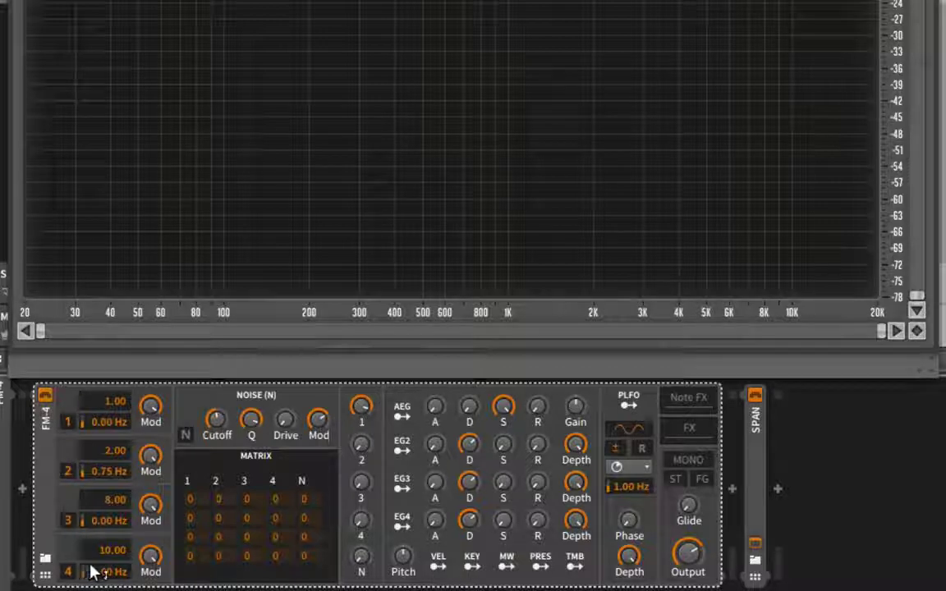
pyautogui.moveTo(104, 477); pyautogui.dragTo(108, 469)
pyautogui.doubleClick(108, 470)
pyautogui.write('00')
pyautogui.press('Return')
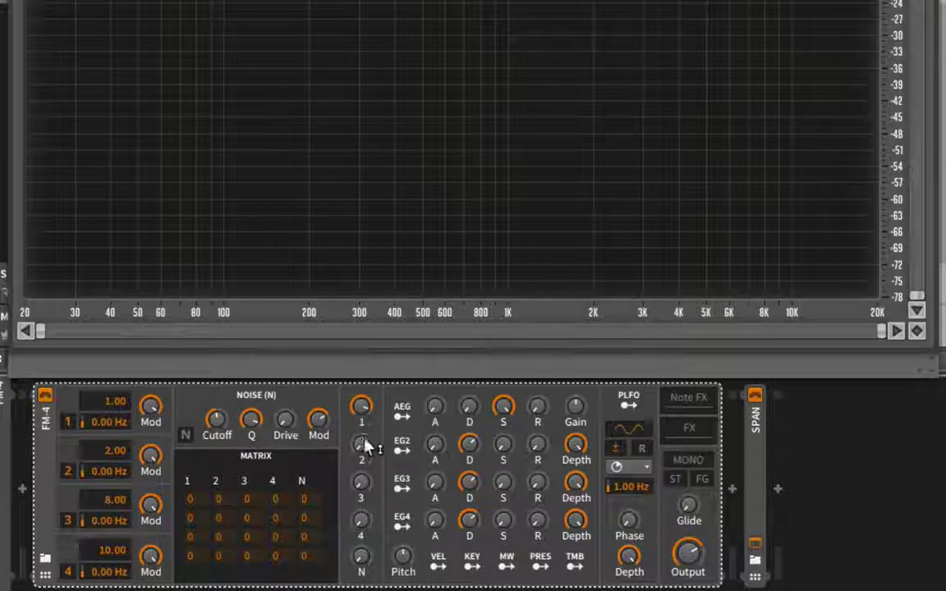
# Audition oscillators 2 and 3 and the noise source by raising their output levels, and return those levels to zero
pyautogui.moveTo(365, 446); pyautogui.dragTo(365, 399)
pyautogui.moveTo(363, 485); pyautogui.dragTo(363, 466)
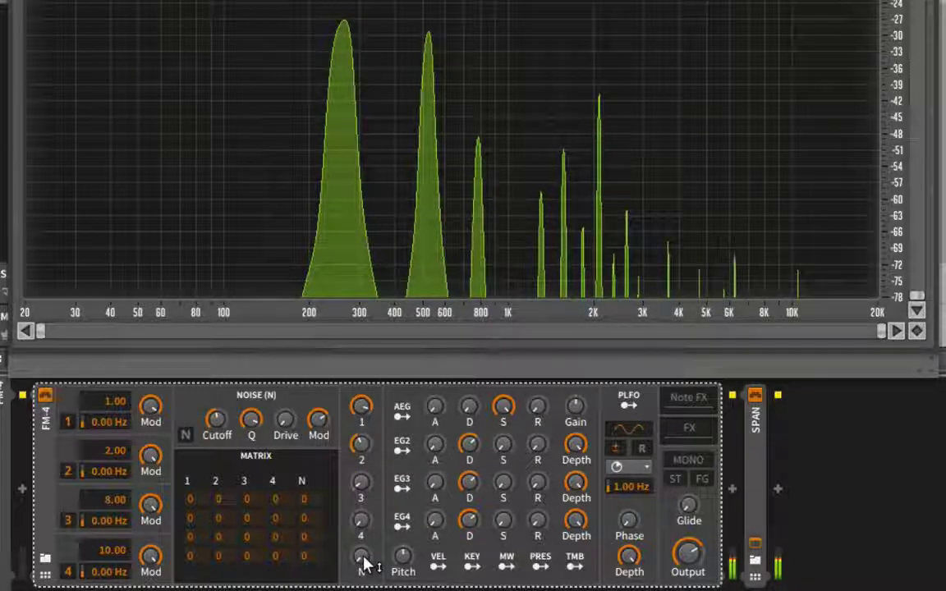
pyautogui.moveTo(362, 559); pyautogui.dragTo(359, 525)
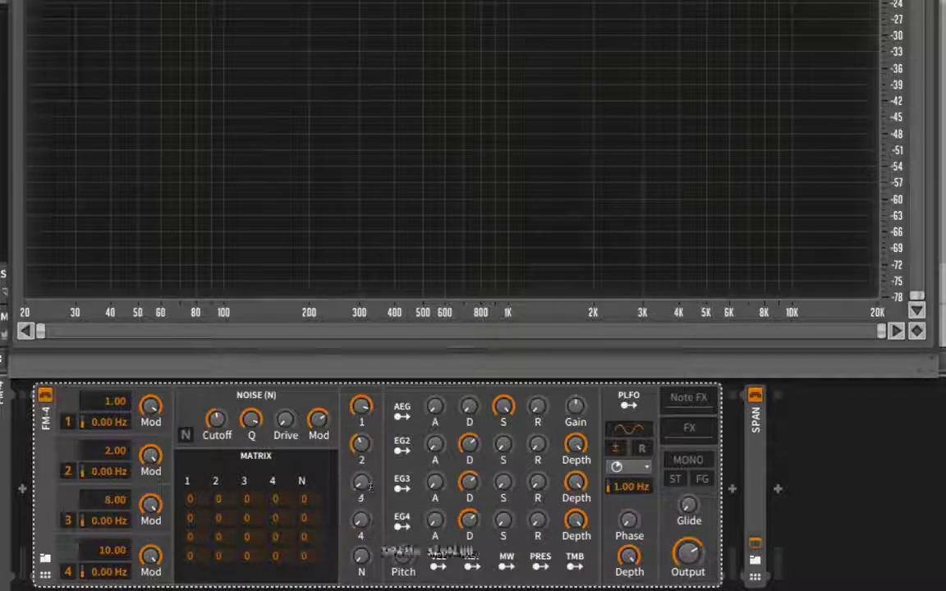
pyautogui.moveTo(364, 451); pyautogui.dragTo(364, 476)
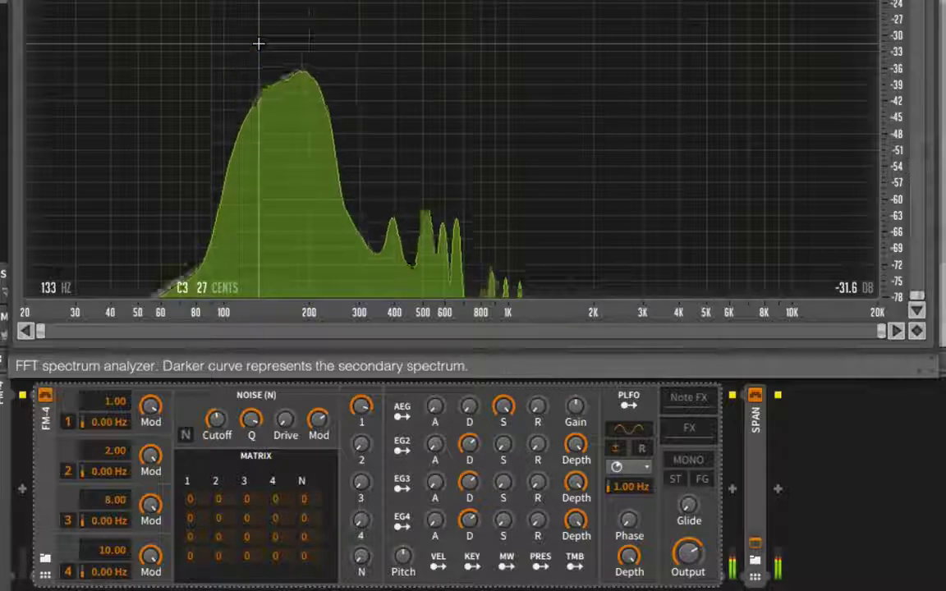
# Step oscillator 1's frequency ratio through 2.00, 3.00, 4.00 and 5.00 to compare their spectra
pyautogui.click(108, 406)
pyautogui.moveTo(108, 403); pyautogui.dragTo(108, 382)
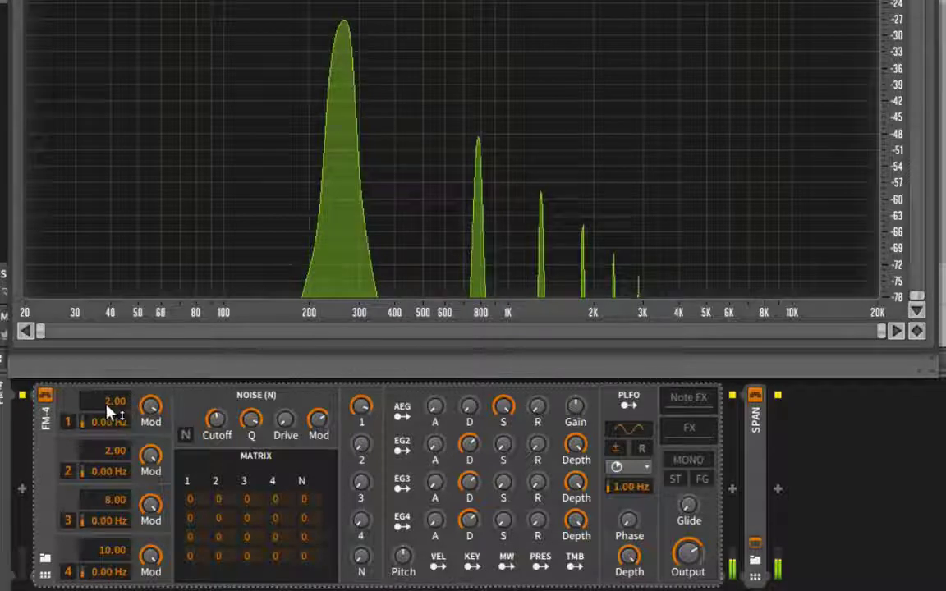
pyautogui.moveTo(106, 404); pyautogui.dragTo(106, 389)
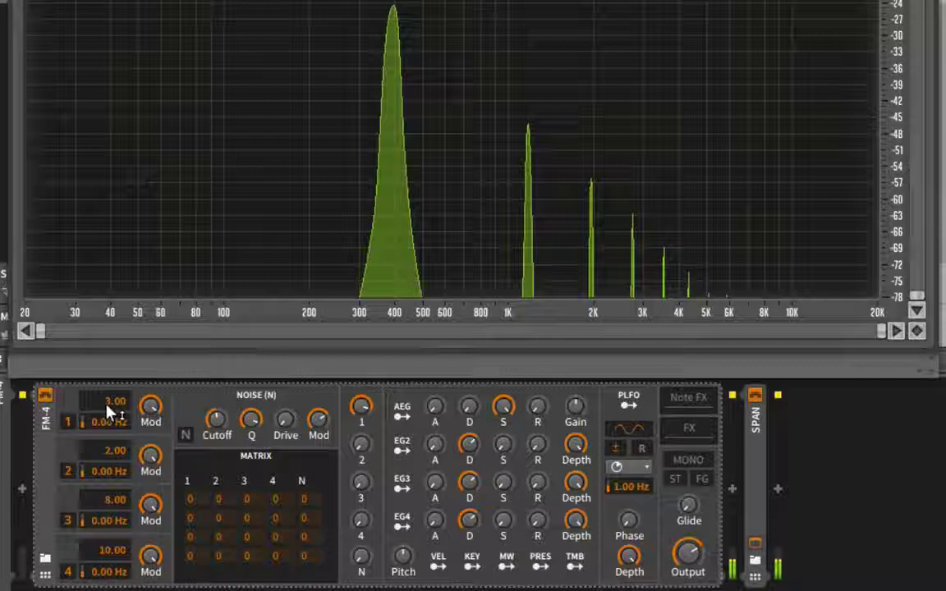
pyautogui.moveTo(115, 402); pyautogui.dragTo(115, 387)
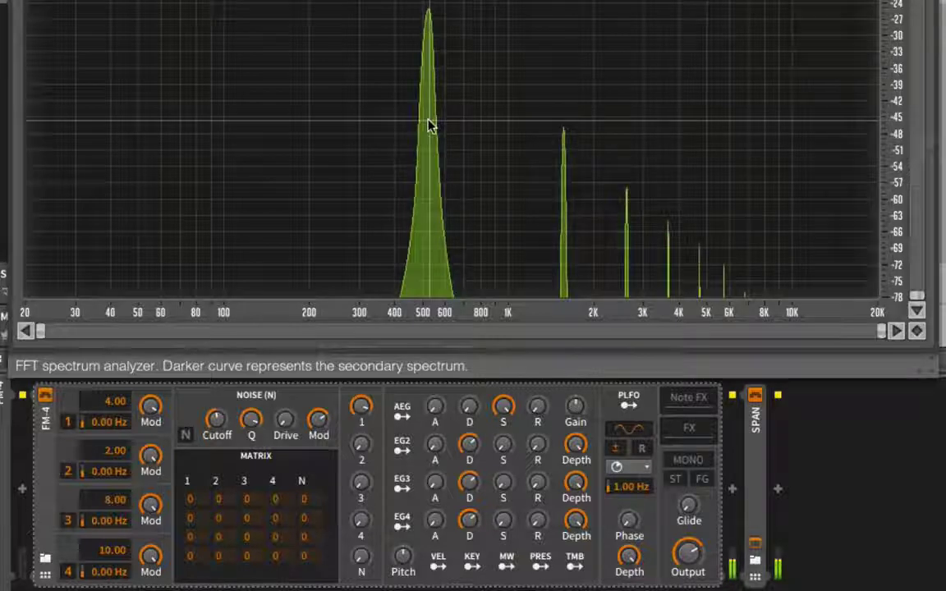
pyautogui.moveTo(115, 401); pyautogui.dragTo(115, 393)
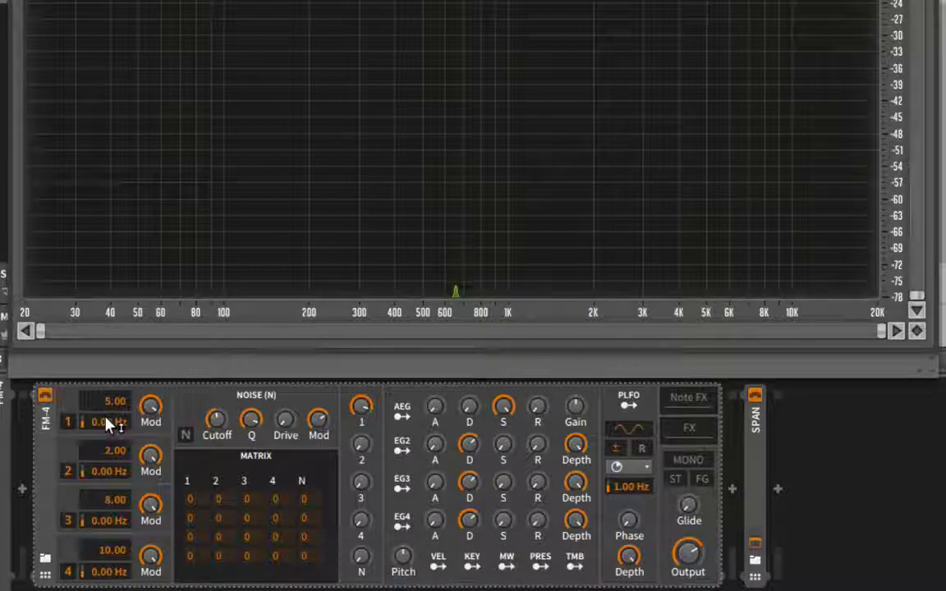
# Set oscillator 1's frequency ratio to 0.00 and its frequency offset to 110 Hz, and check the peak in the spectrum
pyautogui.moveTo(115, 402); pyautogui.dragTo(113, 427)
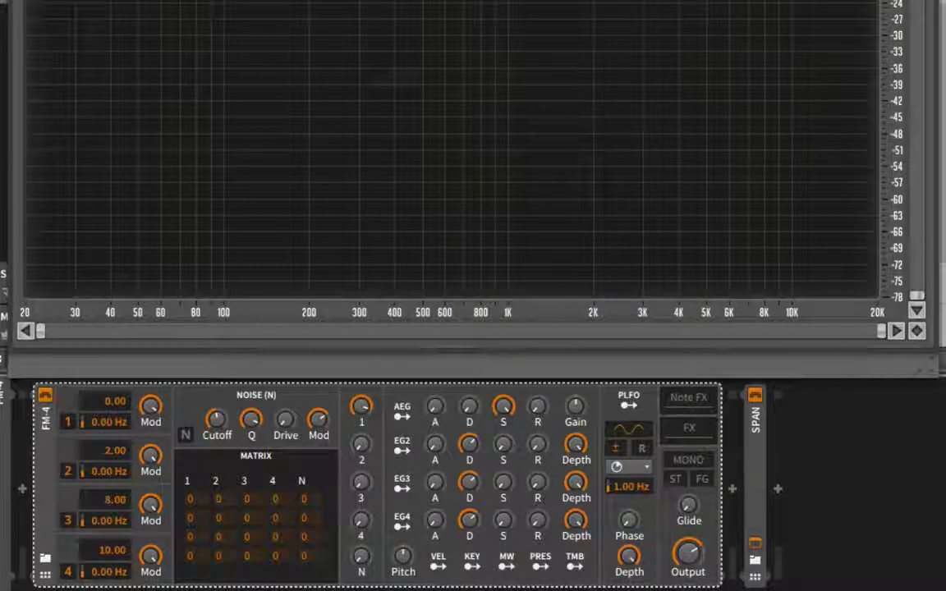
pyautogui.doubleClick(97, 427)
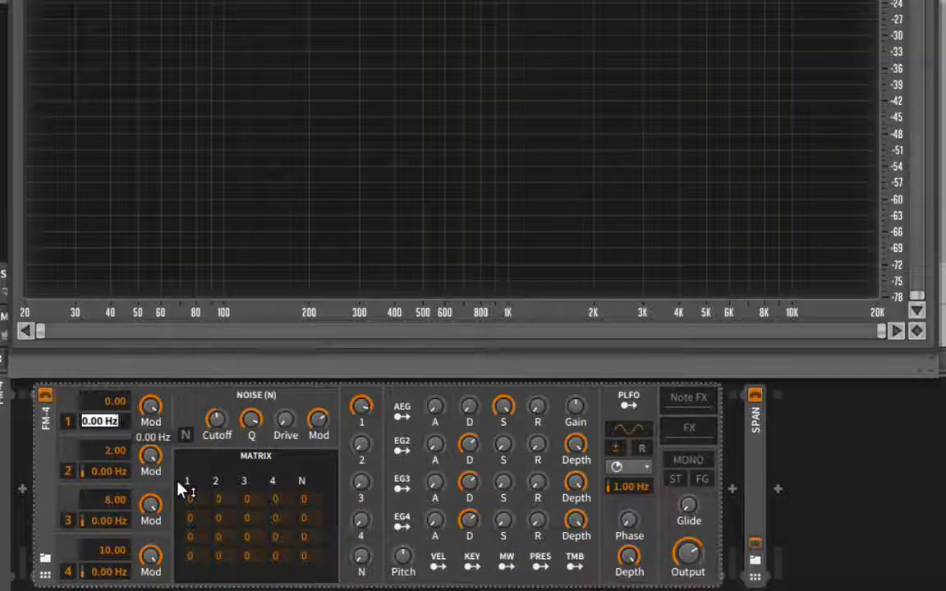
pyautogui.write('110')
pyautogui.press('Return')
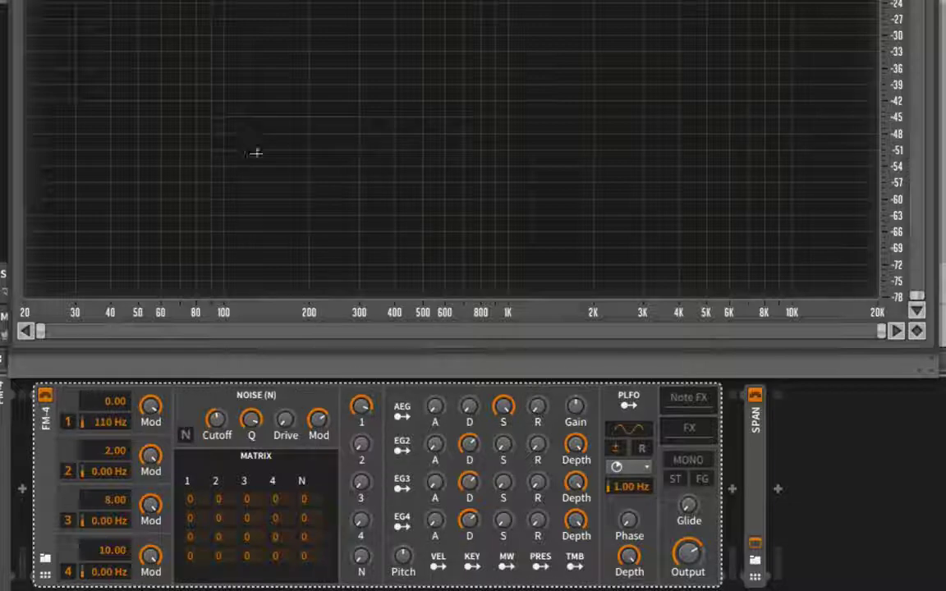
pyautogui.click(238, 70)
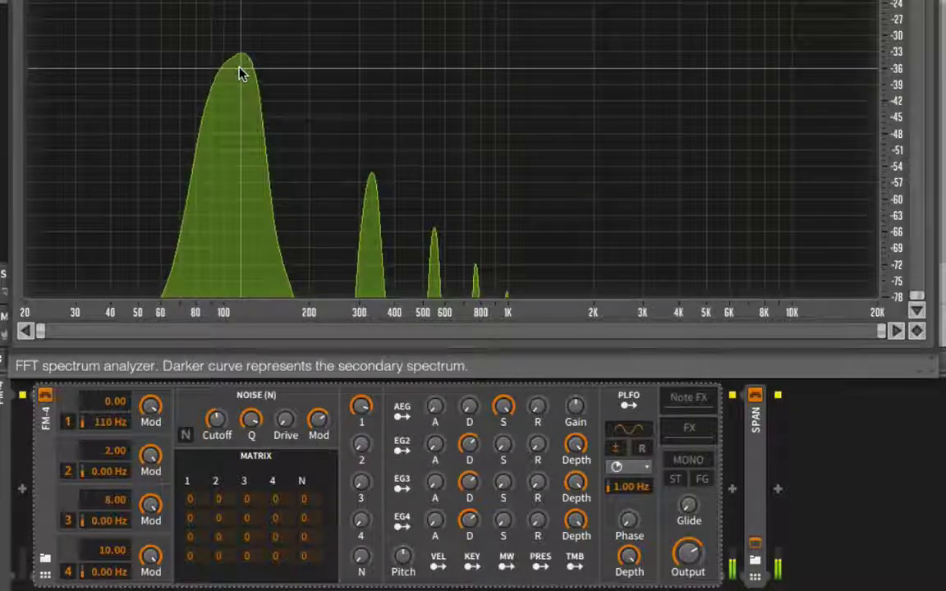
# Try oscillator 1's frequency offset at 220 Hz and at 330 Hz
pyautogui.doubleClick(101, 422)
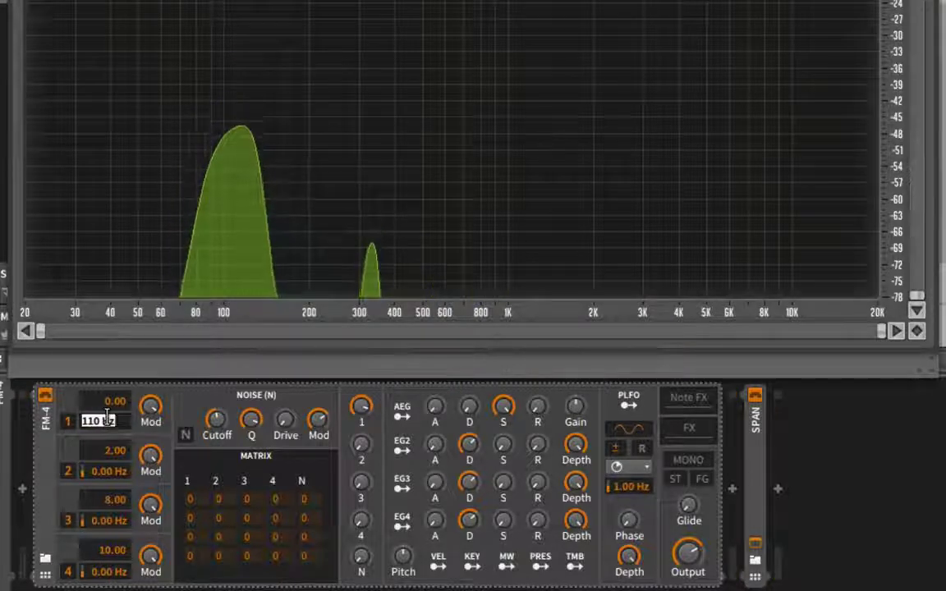
pyautogui.write('220')
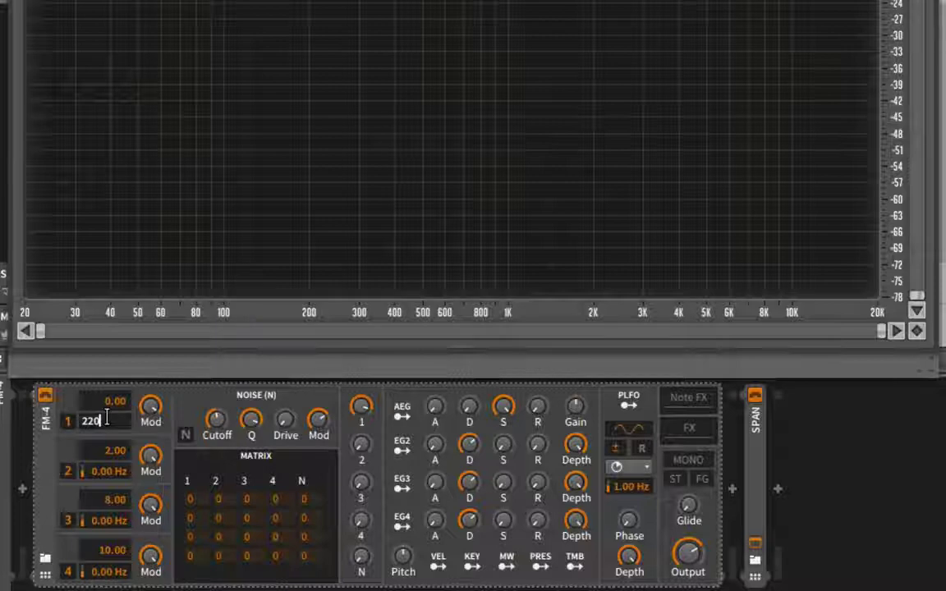
pyautogui.press('Return')
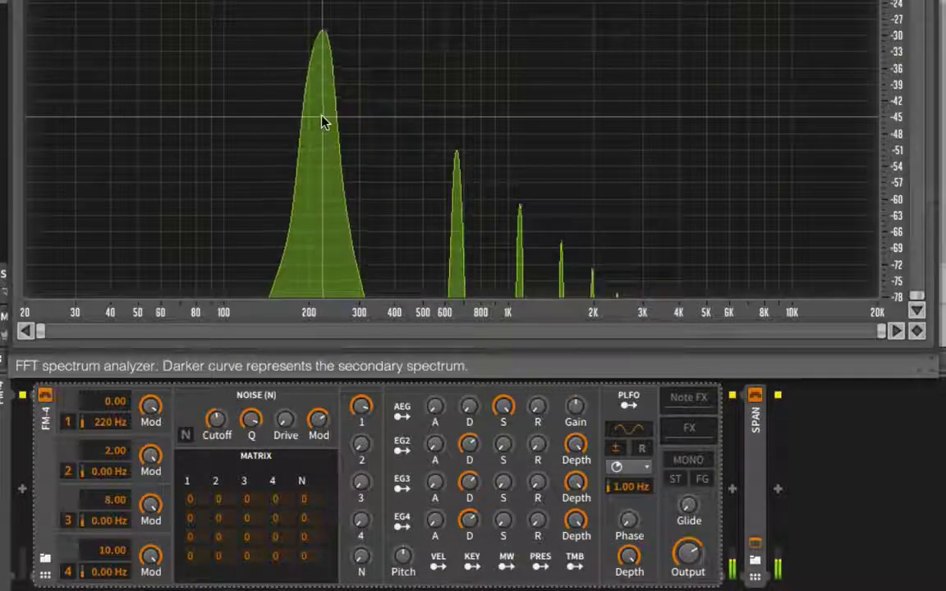
pyautogui.doubleClick(103, 421)
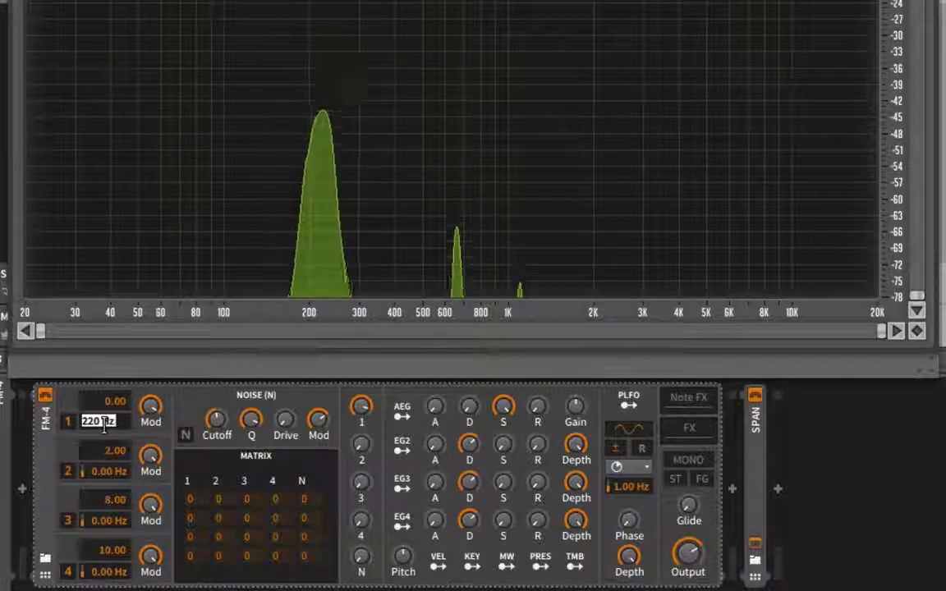
pyautogui.write('330')
pyautogui.press('Return')
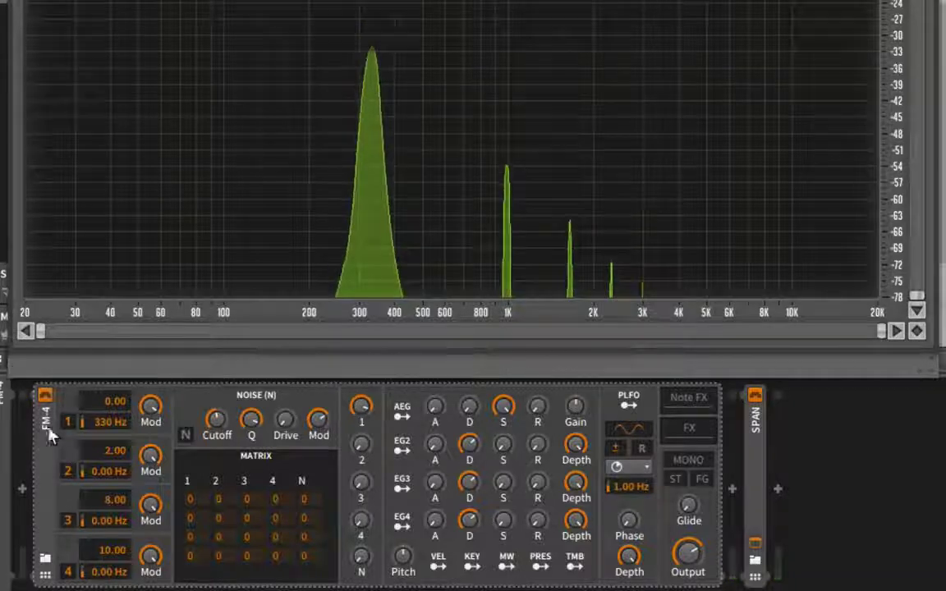
# Try oscillator 1's frequency offset at 440 Hz and at 550 Hz
pyautogui.doubleClick(105, 428)
pyautogui.write('440')
pyautogui.press('Return')
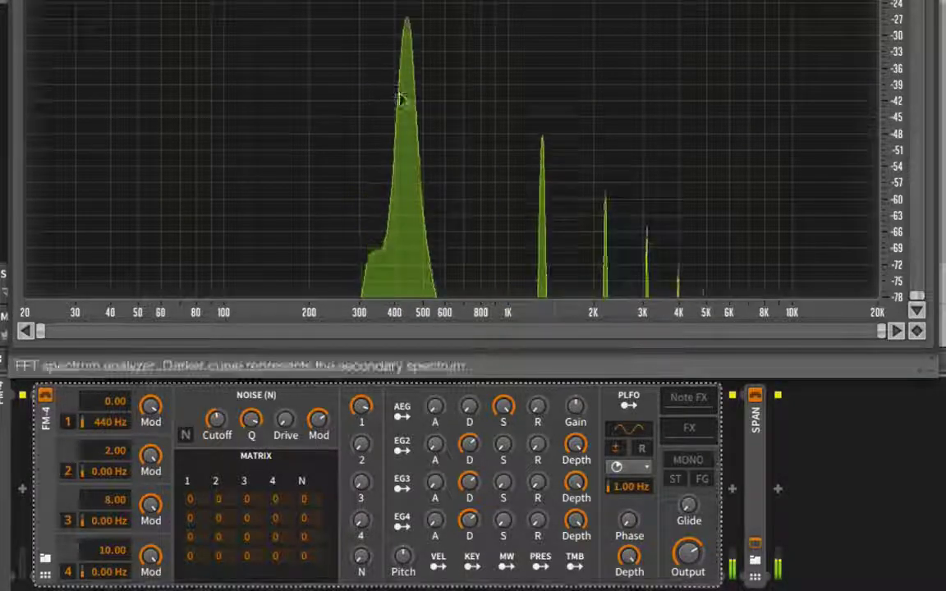
pyautogui.doubleClick(97, 432)
pyautogui.write('550')
pyautogui.press('Return')
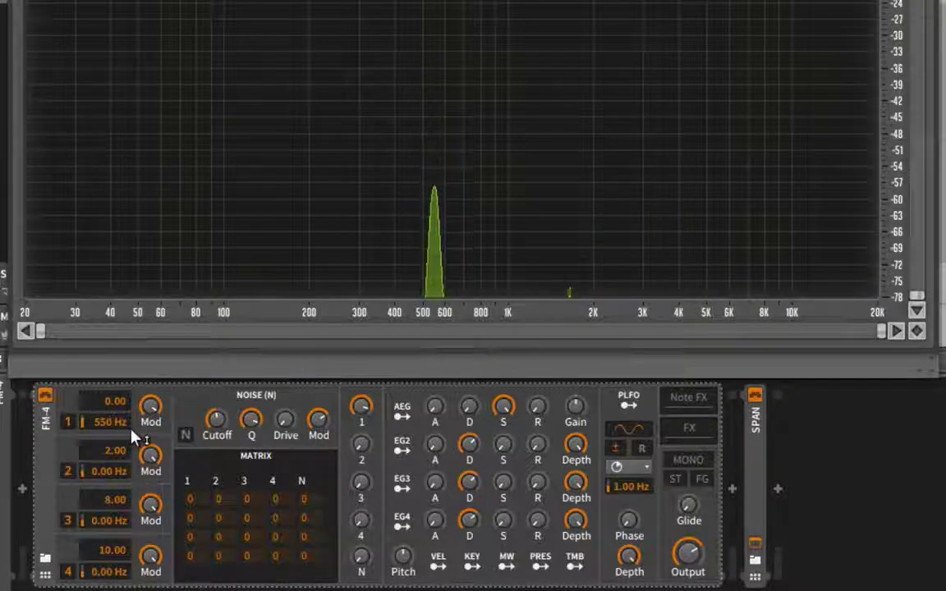
# Enable mono playback, and give oscillator 1 a 110 Hz frequency offset with a self-modulation amount of 54 in the matrix
pyautogui.click(686, 461)
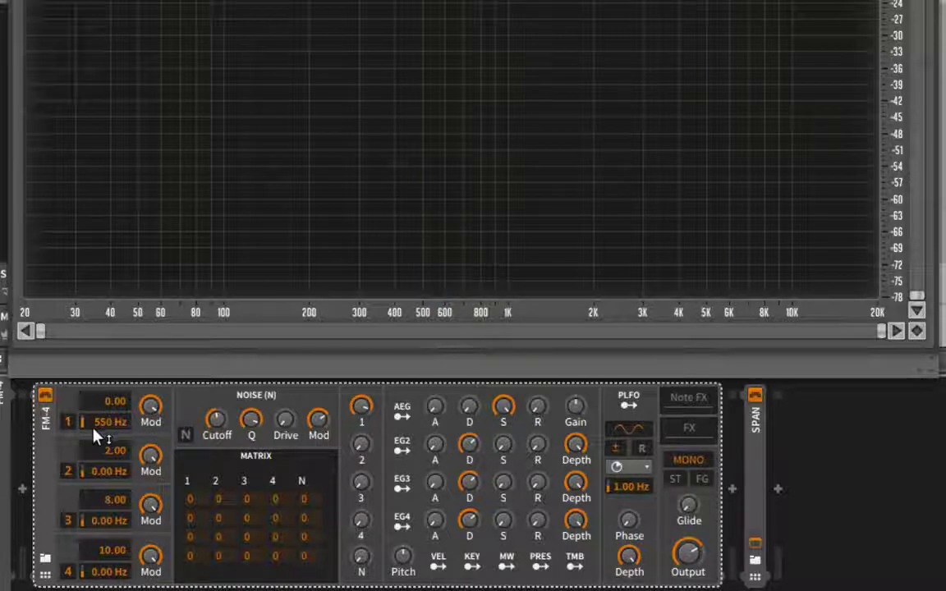
pyautogui.moveTo(93, 425)
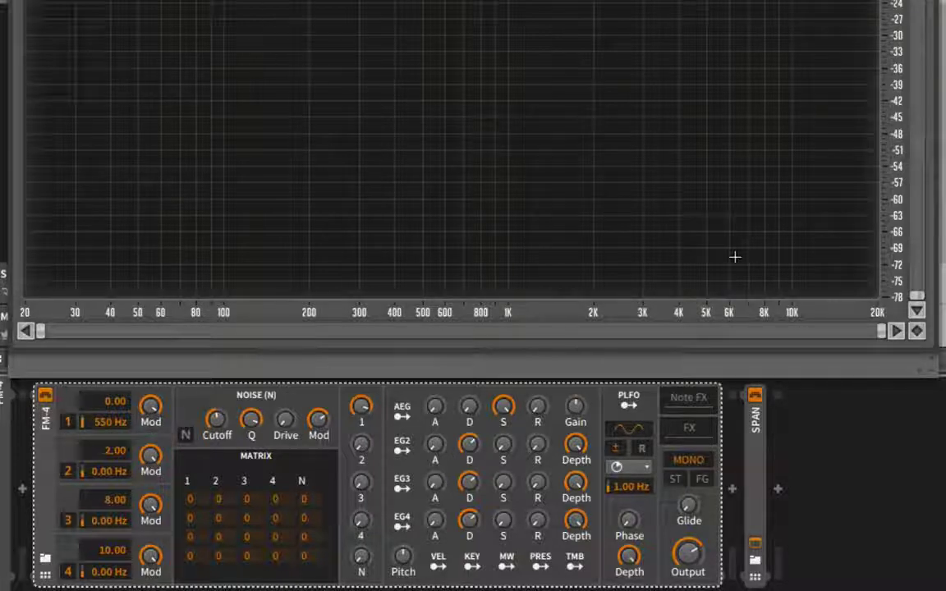
pyautogui.doubleClick(113, 422)
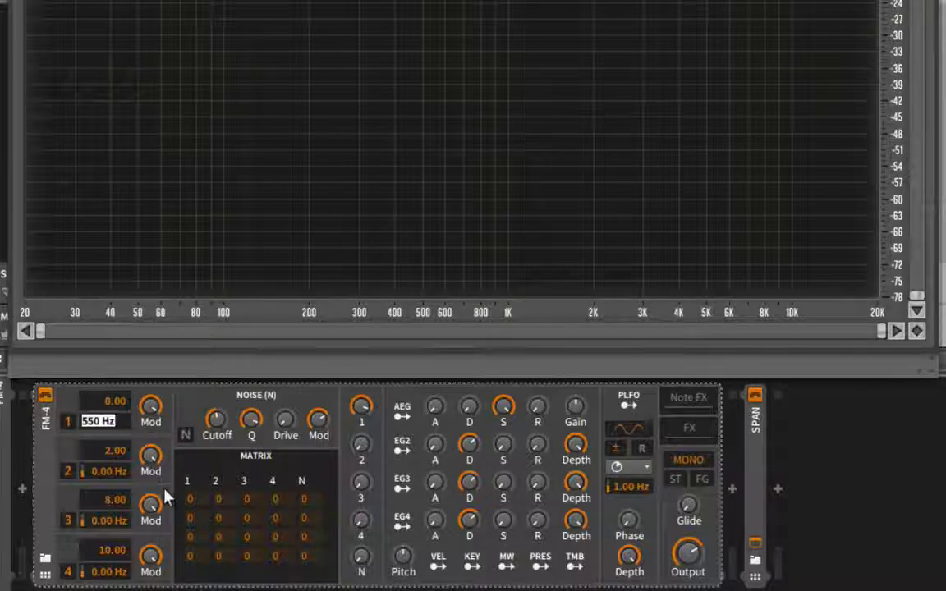
pyautogui.write('110')
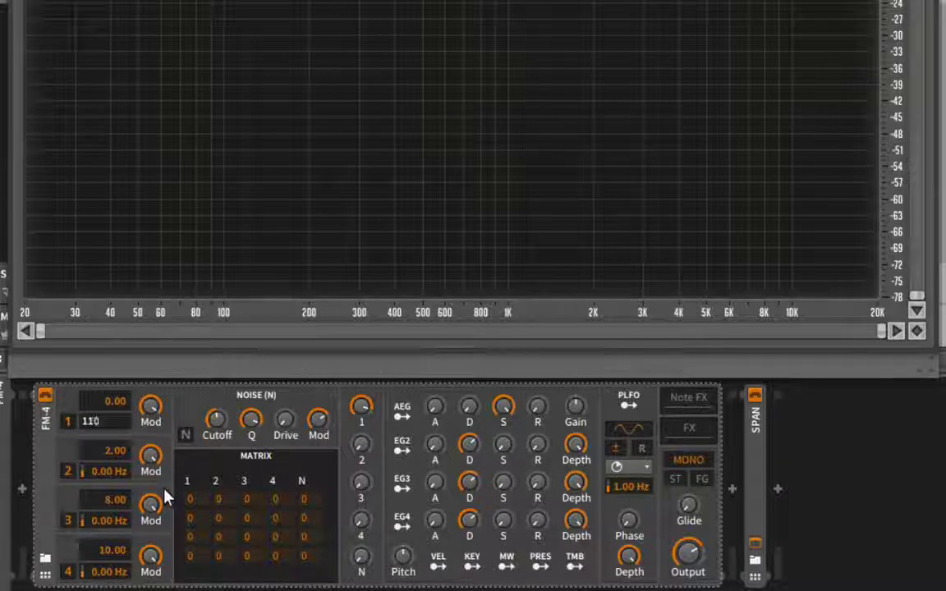
pyautogui.press('Return')
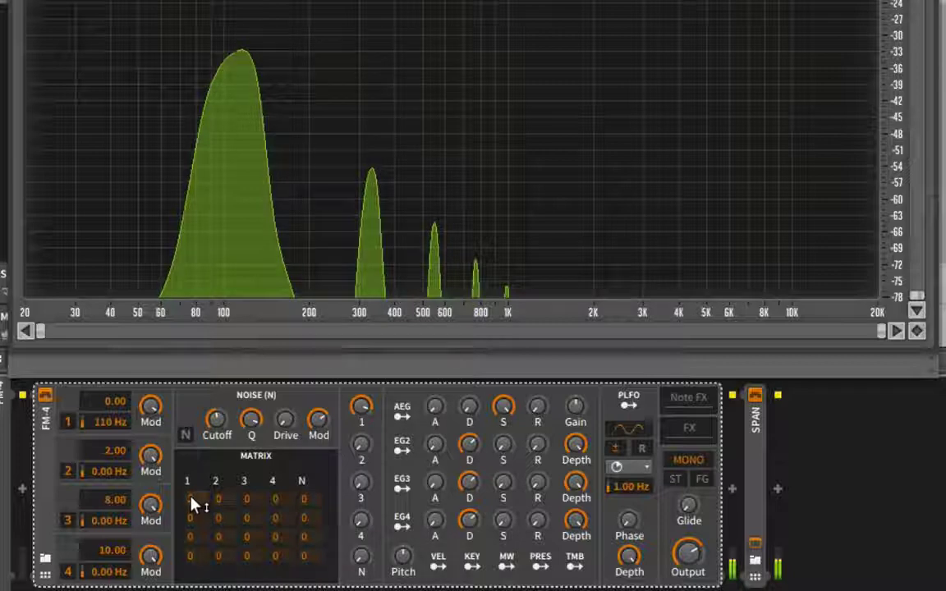
pyautogui.moveTo(191, 499); pyautogui.dragTo(198, 458)
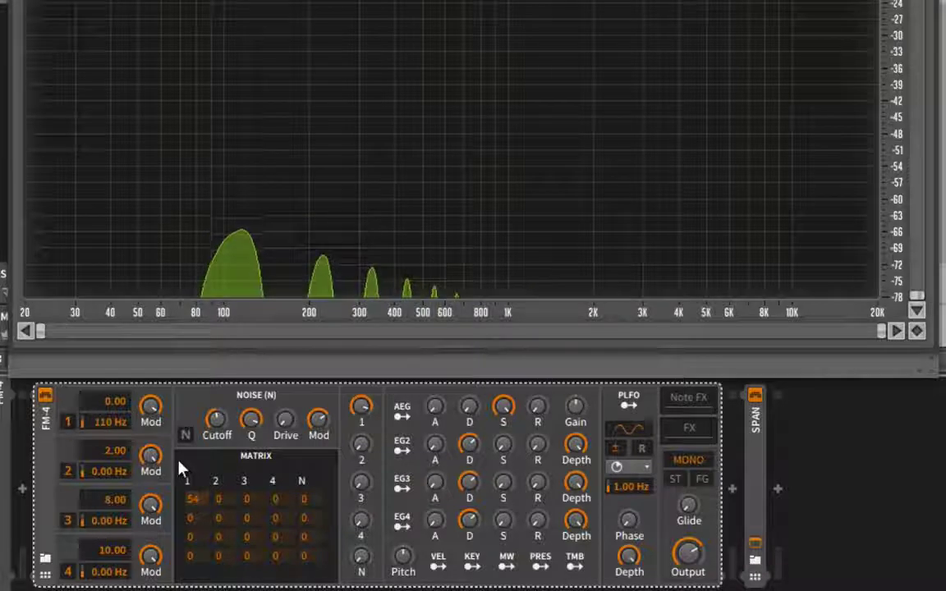
# Set the frequency ratios of oscillators 2, 3 and 4 to 0
pyautogui.doubleClick(112, 450)
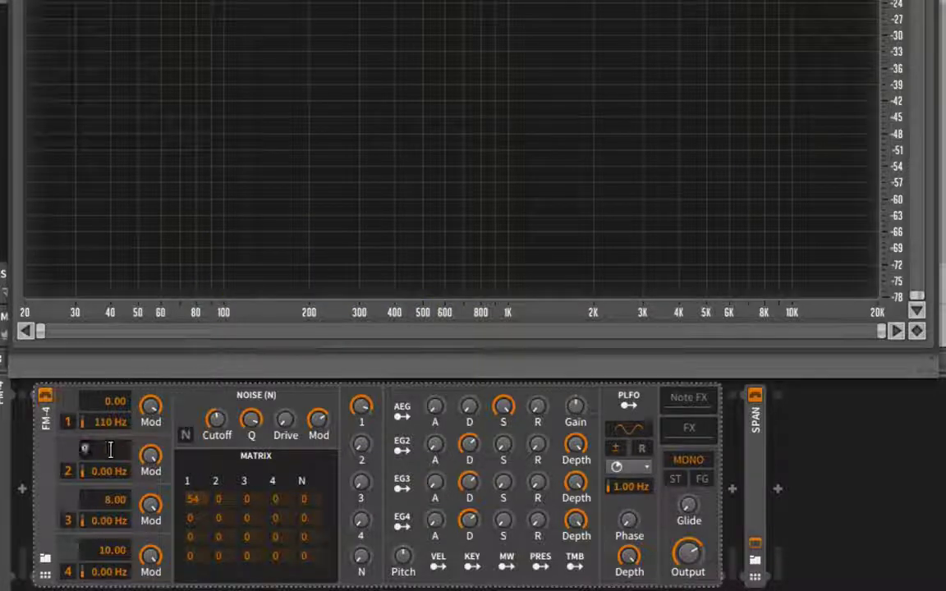
pyautogui.write('0')
pyautogui.press('Return')
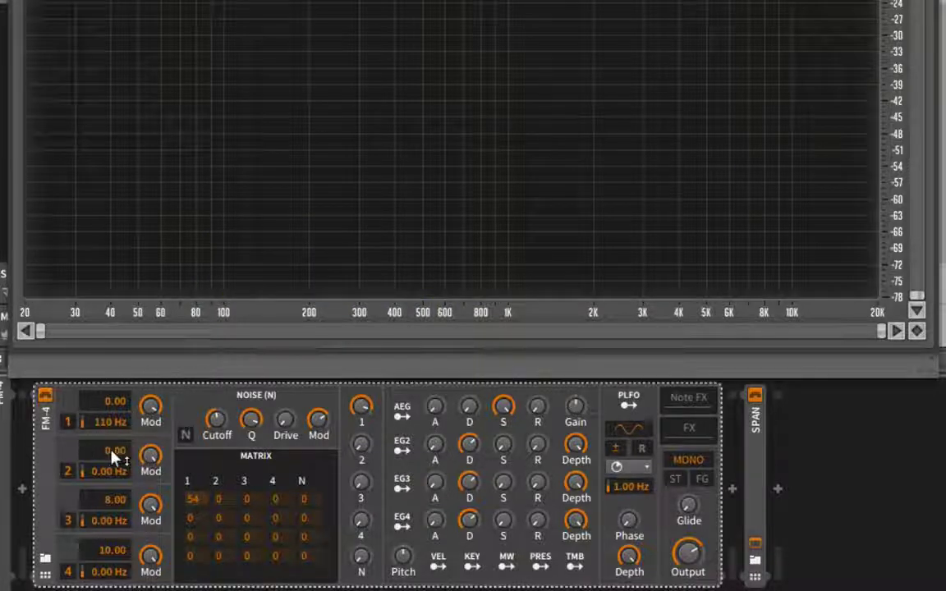
pyautogui.doubleClick(115, 501)
pyautogui.write('0')
pyautogui.press('Return')
pyautogui.doubleClick(115, 550)
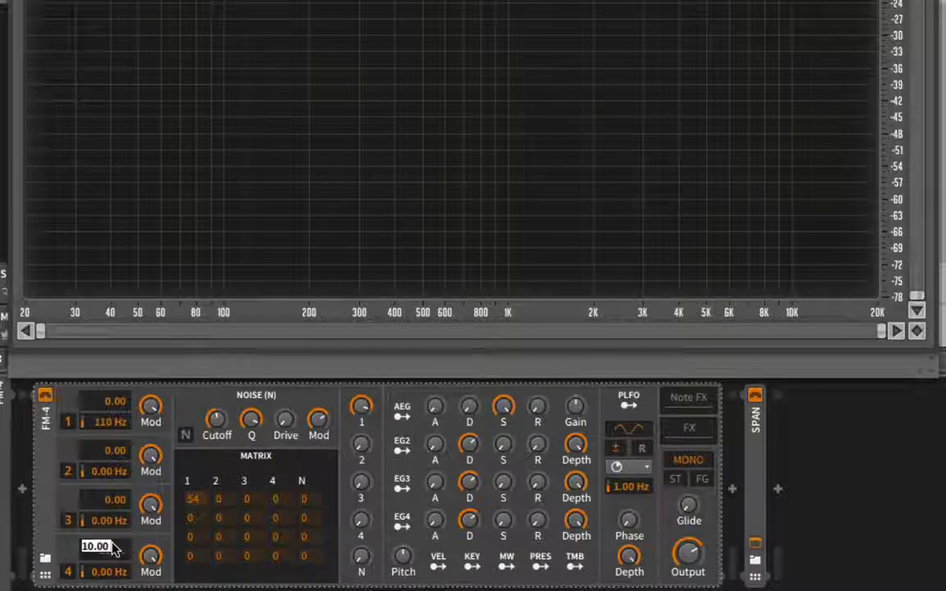
pyautogui.write('0')
pyautogui.press('Return')
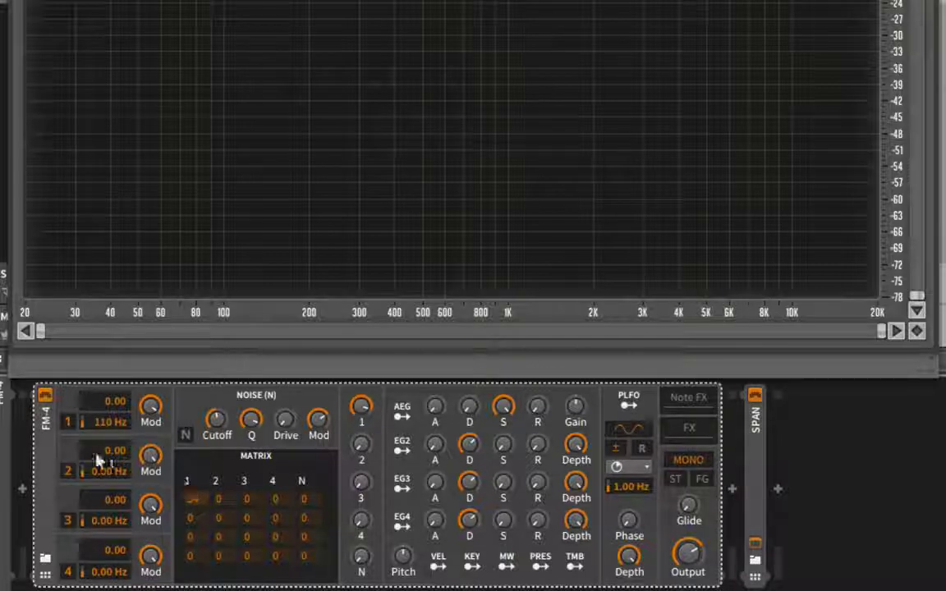
# Give oscillator 2 a 220 Hz frequency offset, raise its level in the mix, and try detuning it to 219 Hz
pyautogui.doubleClick(101, 473)
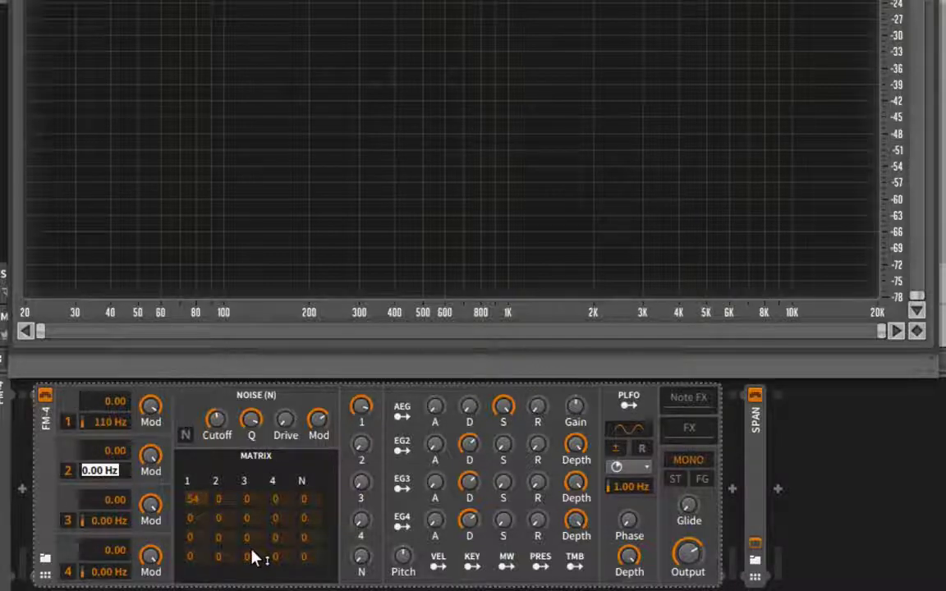
pyautogui.press('Return')
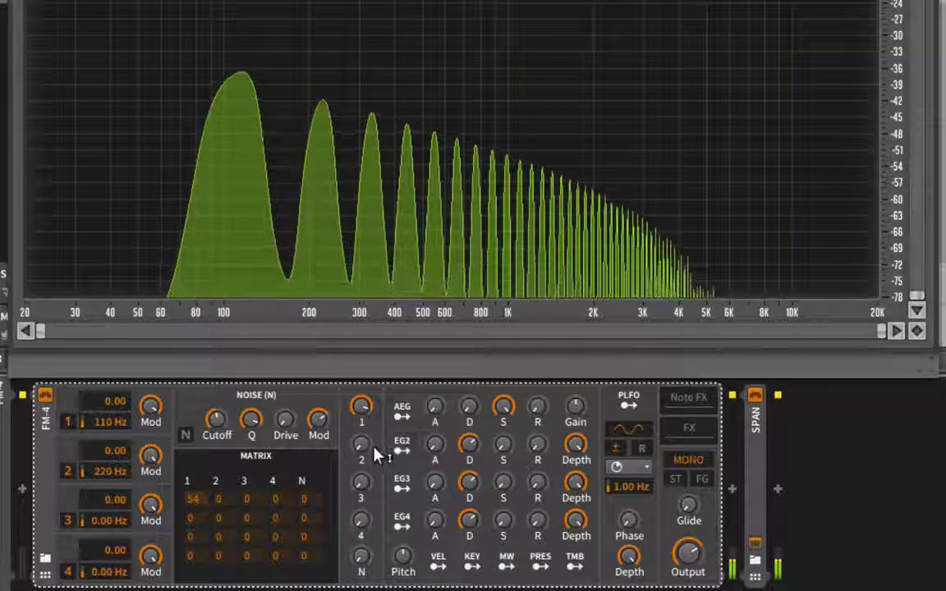
pyautogui.moveTo(360, 443); pyautogui.dragTo(361, 380)
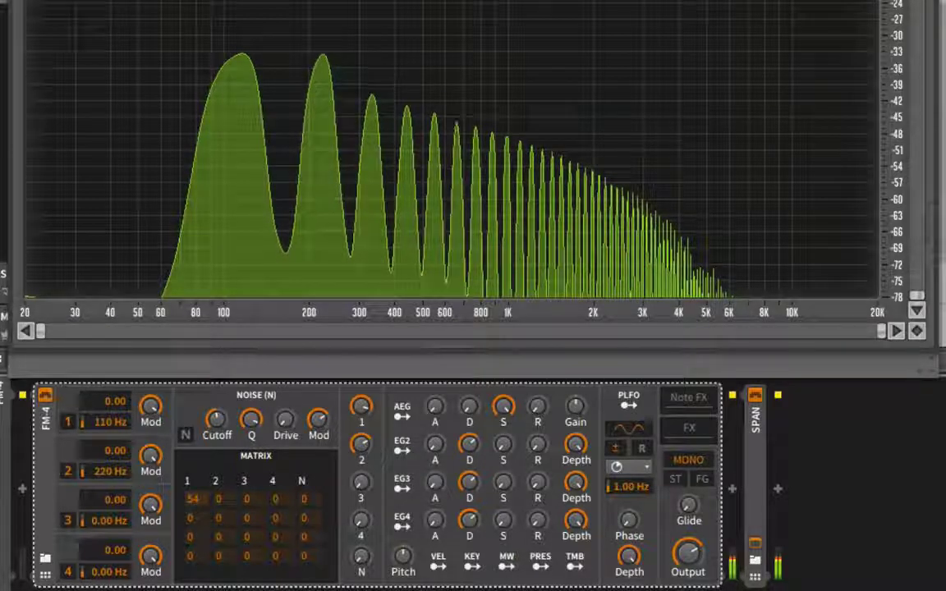
pyautogui.moveTo(110, 471); pyautogui.dragTo(110, 473)
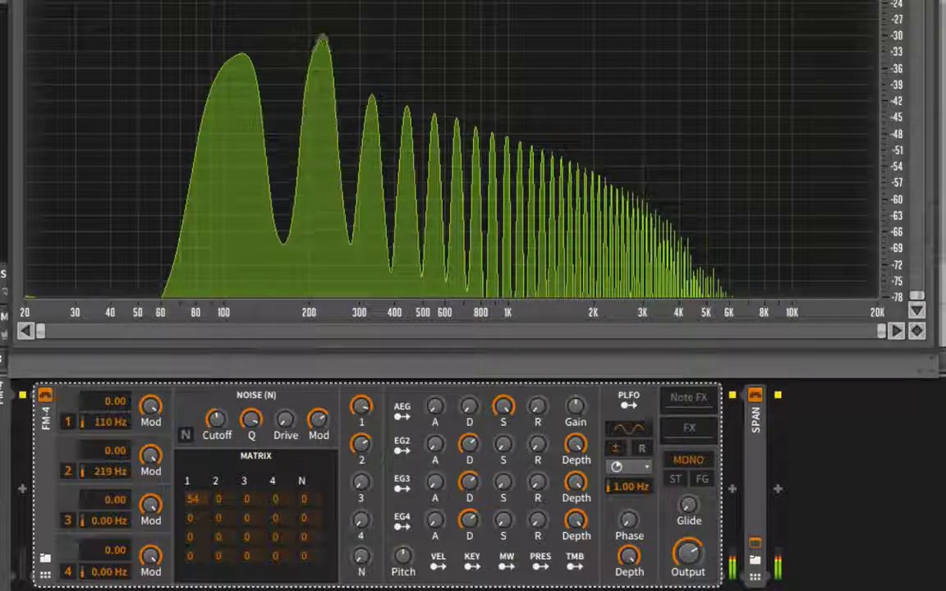
pyautogui.moveTo(111, 473); pyautogui.dragTo(111, 478)
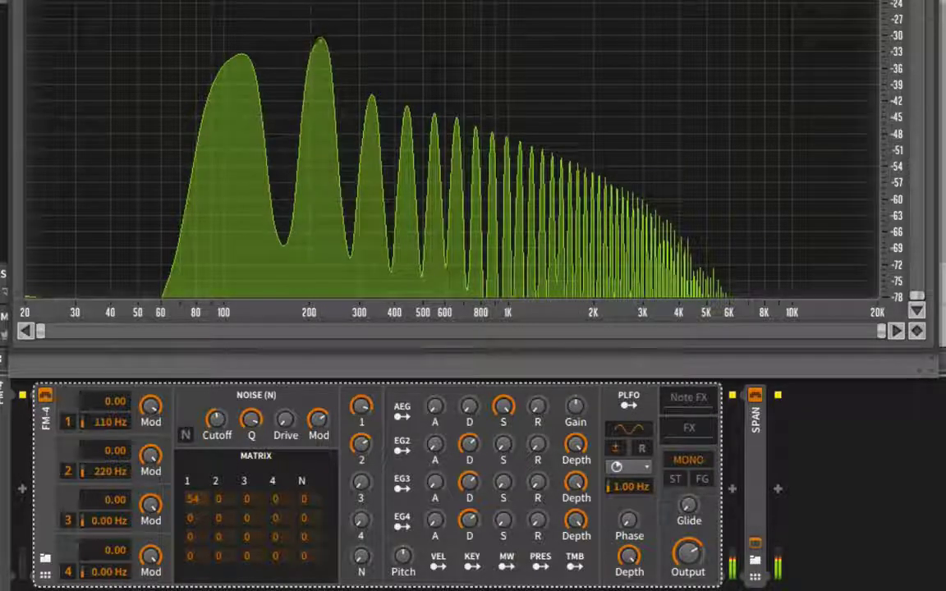
# Set oscillator 3's frequency offset to 440 Hz, and try it in the mix before resetting its level to zero
pyautogui.doubleClick(107, 522)
pyautogui.write('440')
pyautogui.press('Return')
pyautogui.moveTo(368, 483); pyautogui.dragTo(363, 473)
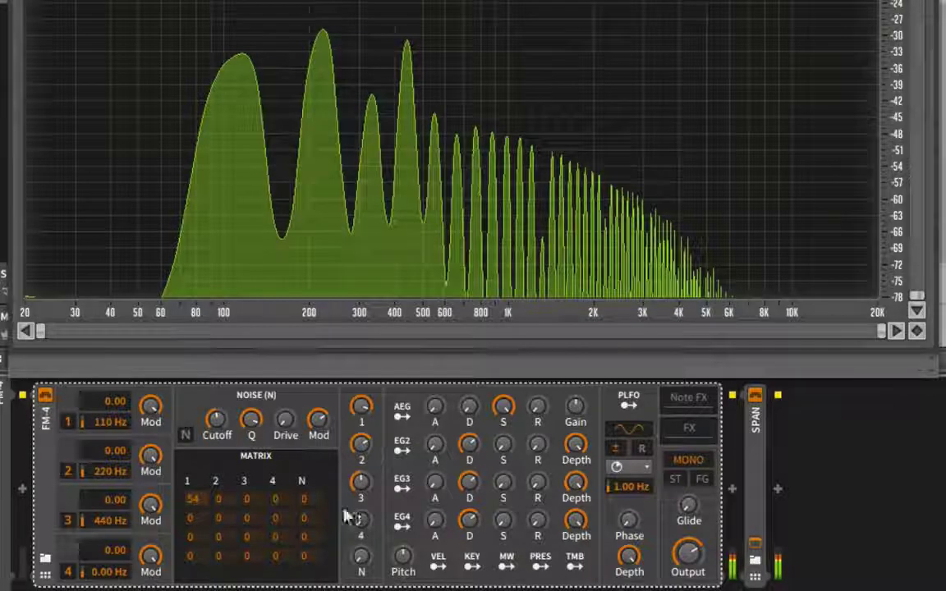
pyautogui.doubleClick(362, 481)
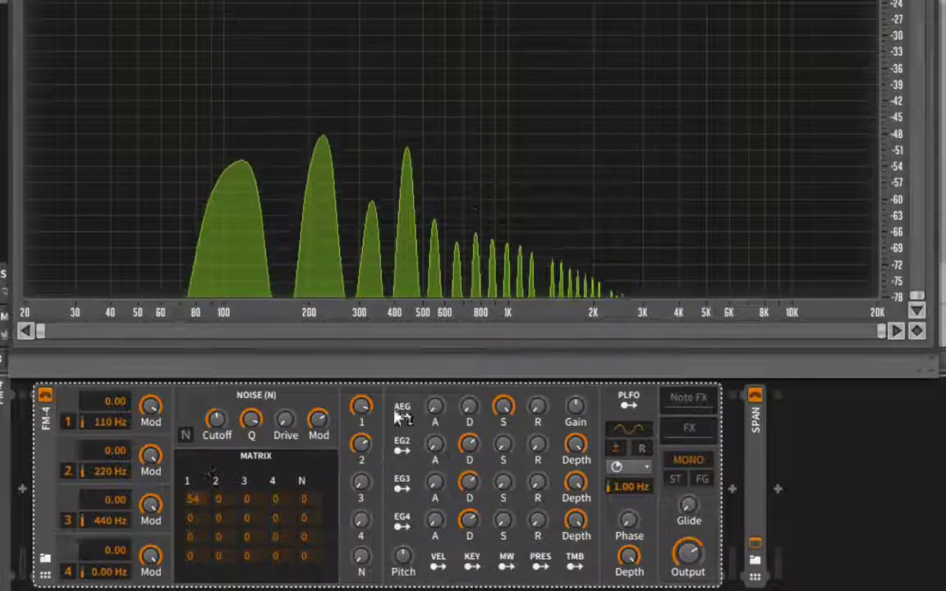
# Set oscillator 2's self-modulation to 52 in the matrix with oscillator 1 out of the mix, and bring oscillator 1 back in
pyautogui.moveTo(362, 408); pyautogui.dragTo(363, 435)
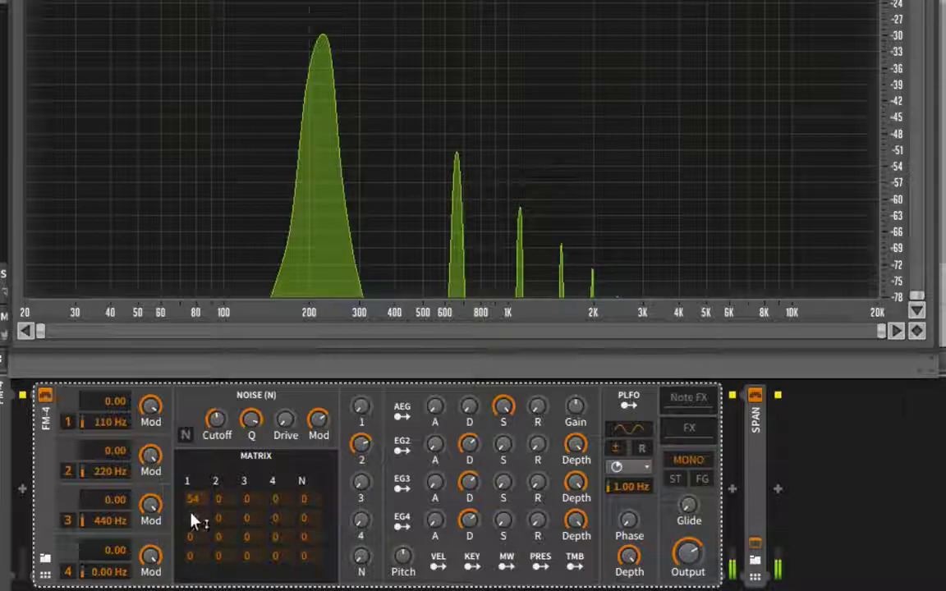
pyautogui.moveTo(192, 515); pyautogui.dragTo(197, 584)
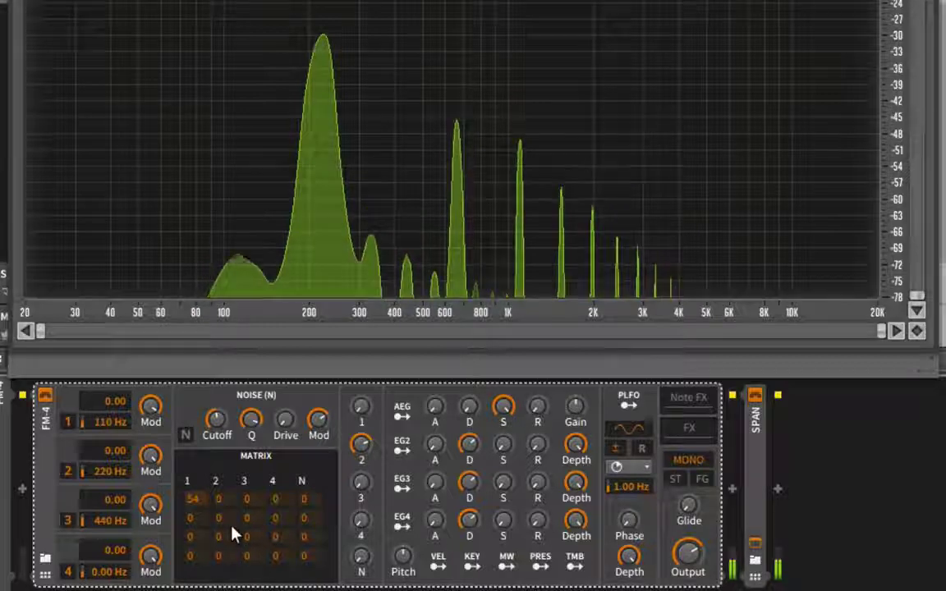
pyautogui.moveTo(222, 503); pyautogui.dragTo(232, 441)
pyautogui.moveTo(363, 417); pyautogui.dragTo(363, 378)
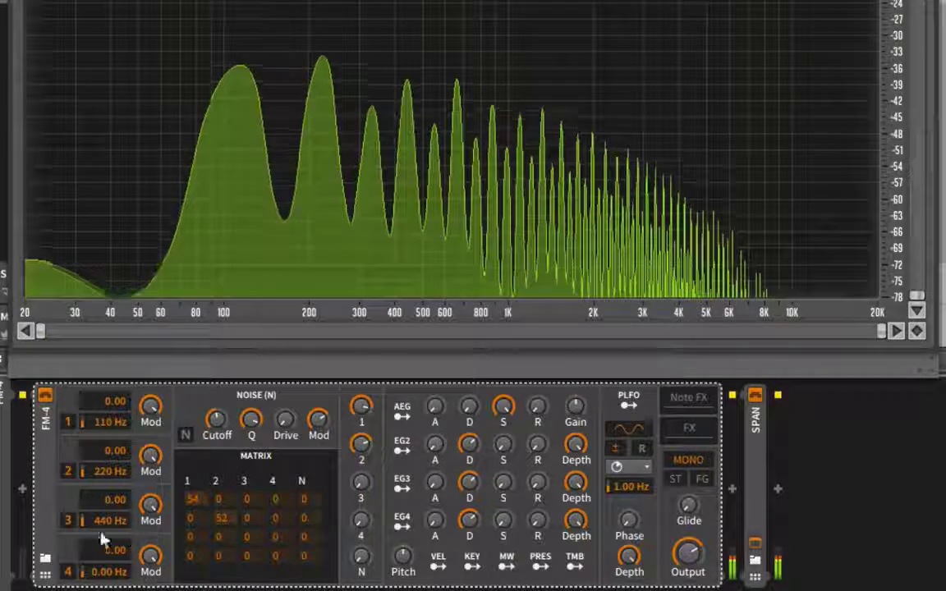
# Set oscillator 3's self-modulation to 36 in the matrix and raise its level in the mix
pyautogui.moveTo(255, 542); pyautogui.dragTo(267, 509)
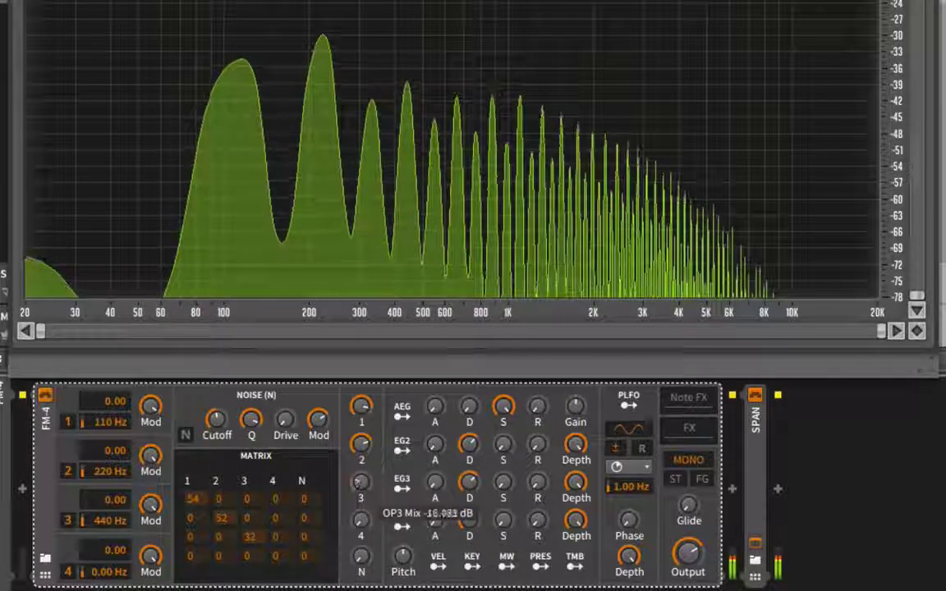
pyautogui.moveTo(361, 483); pyautogui.dragTo(361, 478)
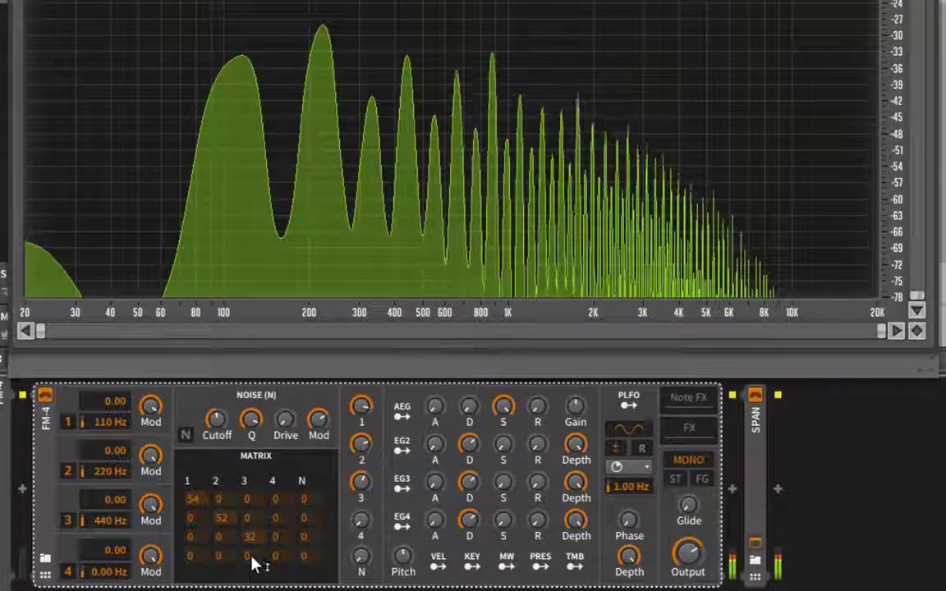
pyautogui.moveTo(254, 539)
pyautogui.mouseDown()
pyautogui.moveTo(259, 530)
pyautogui.moveTo(263, 542)
pyautogui.mouseUp()
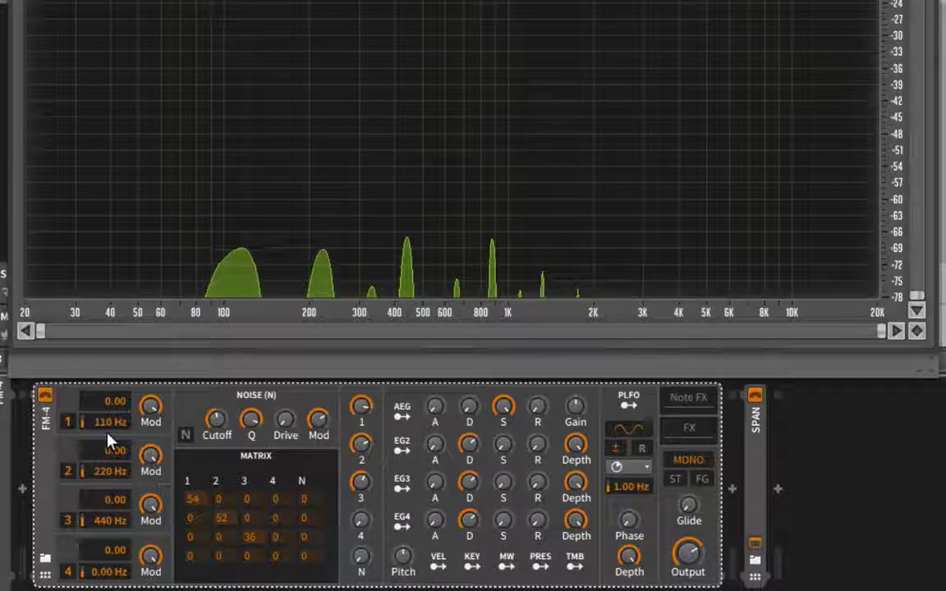
# Set oscillator 4's frequency offset to 55 Hz
pyautogui.doubleClick(109, 571)
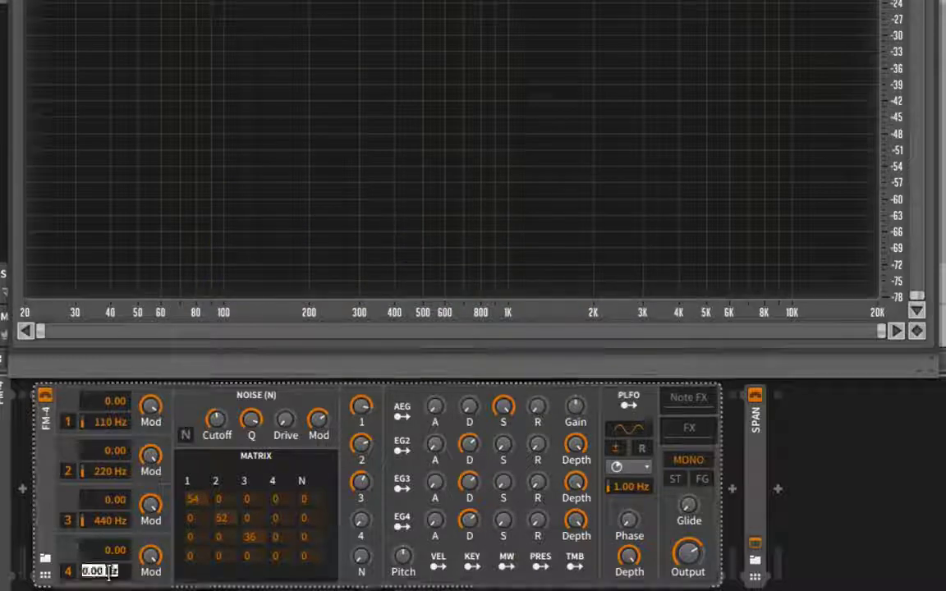
pyautogui.write('55')
pyautogui.press('Return')
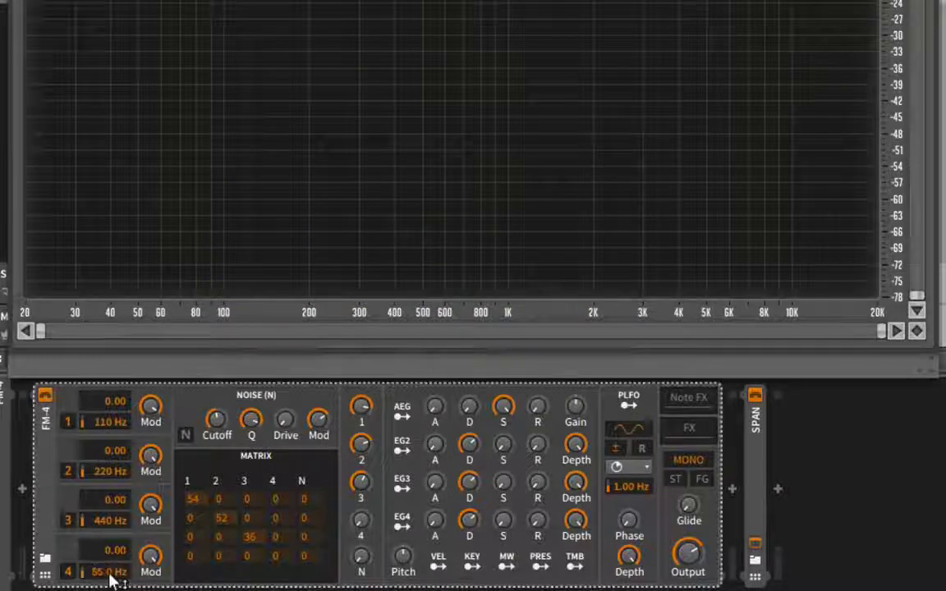
# Isolate oscillator 4 by zeroing the mix levels of oscillators 1 to 3 and raising its own, and set its self-modulation to 23
pyautogui.moveTo(361, 409); pyautogui.dragTo(361, 517)
pyautogui.moveTo(362, 447); pyautogui.dragTo(362, 555)
pyautogui.moveTo(363, 485); pyautogui.dragTo(363, 575)
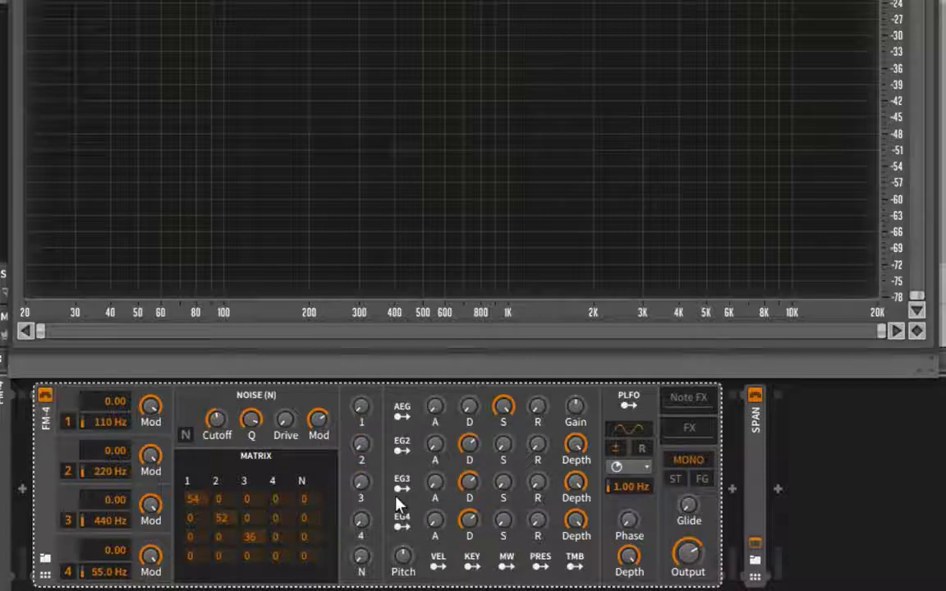
pyautogui.moveTo(361, 520); pyautogui.dragTo(361, 488)
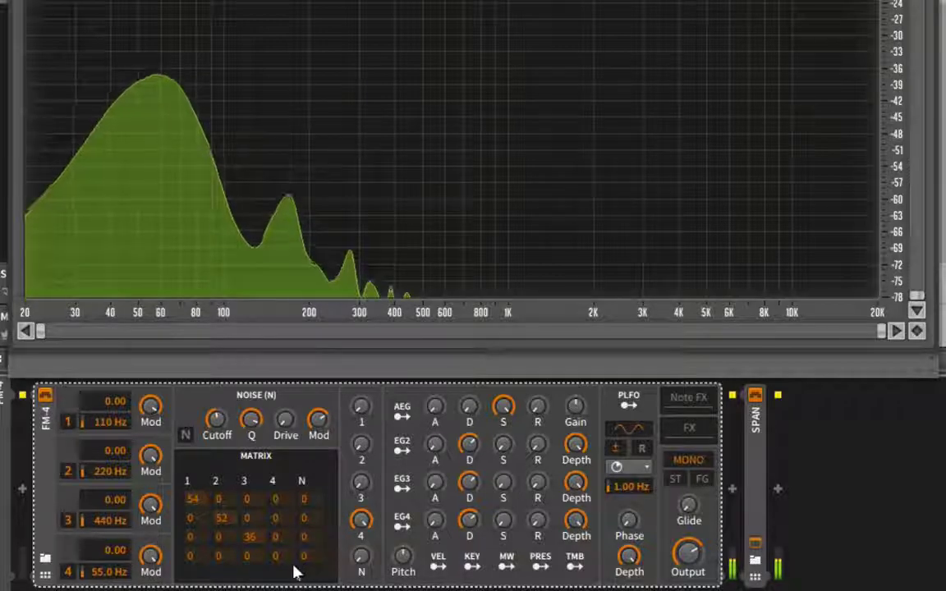
pyautogui.moveTo(281, 559); pyautogui.dragTo(284, 533)
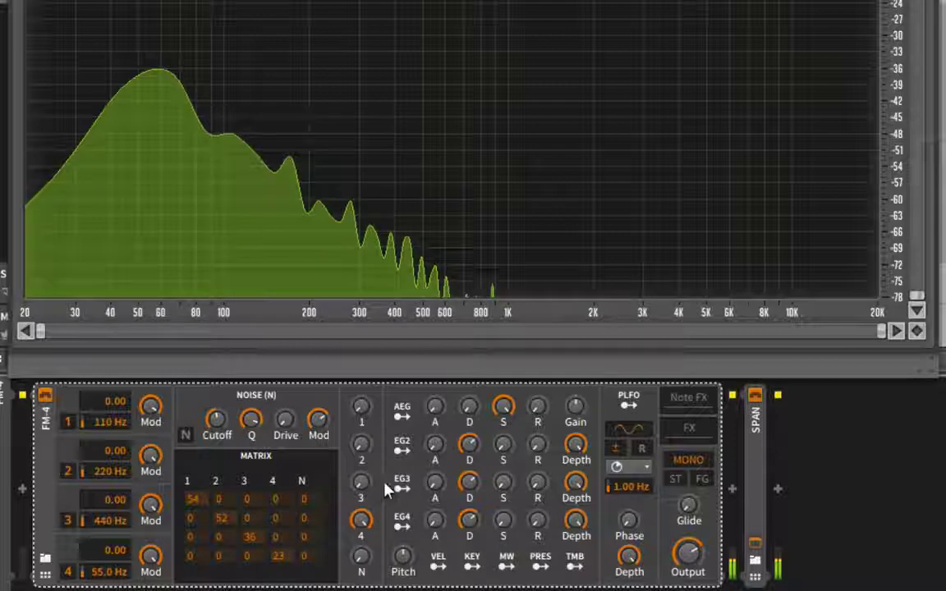
# Raise the mix levels of oscillators 1, 2 and 3 to blend them with oscillator 4
pyautogui.moveTo(367, 418); pyautogui.dragTo(367, 395)
pyautogui.moveTo(361, 444); pyautogui.dragTo(362, 431)
pyautogui.moveTo(366, 489); pyautogui.dragTo(361, 452)
pyautogui.moveTo(362, 407); pyautogui.dragTo(361, 399)
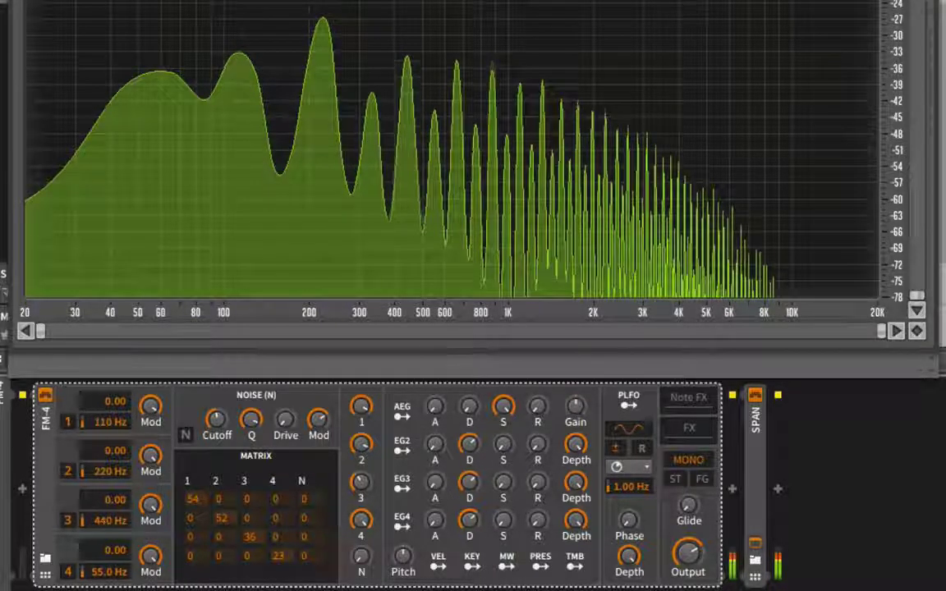
# Try detuning oscillator 3's frequency offset to 442 Hz and 443 Hz
pyautogui.moveTo(111, 526); pyautogui.dragTo(110, 520)
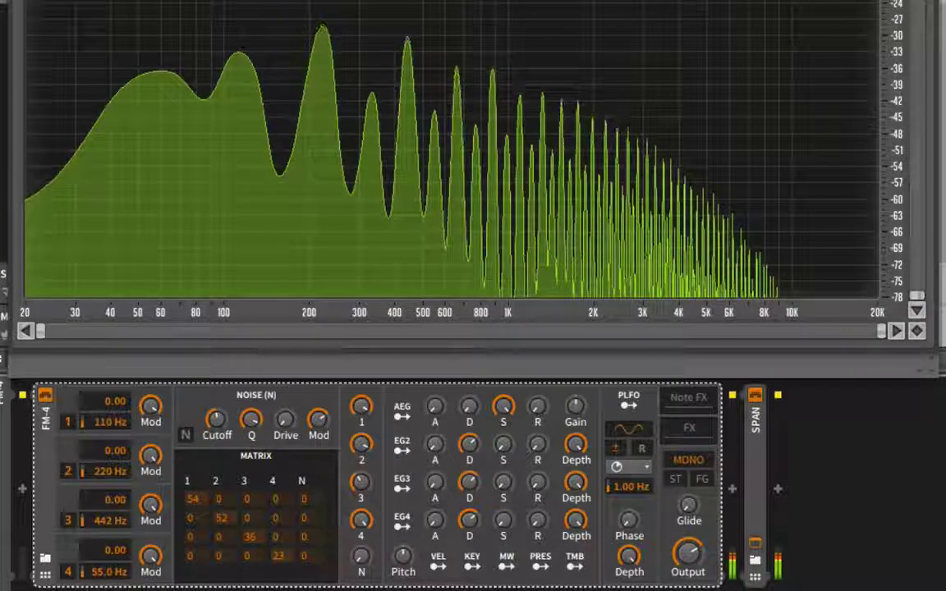
pyautogui.moveTo(111, 521); pyautogui.dragTo(111, 519)
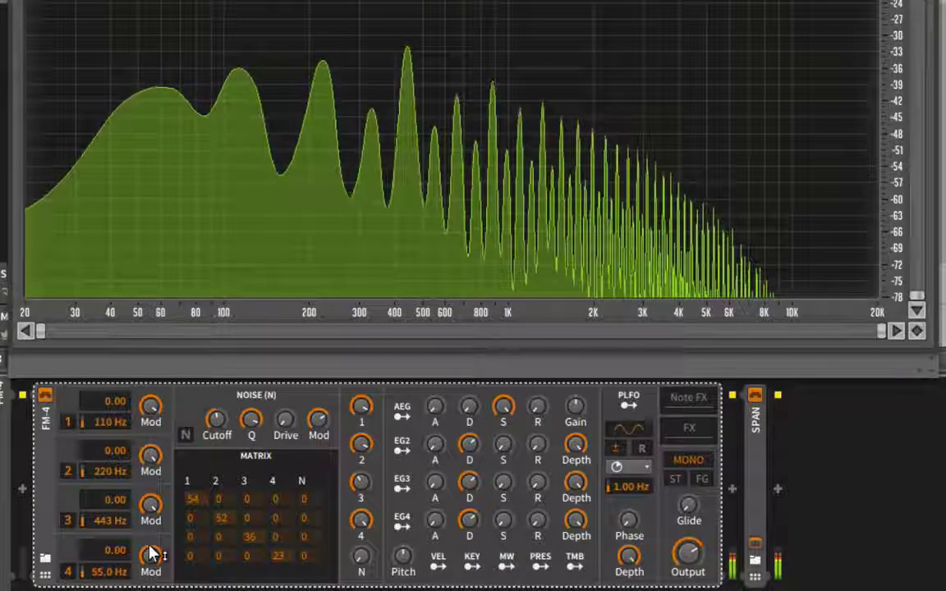
pyautogui.moveTo(153, 555)
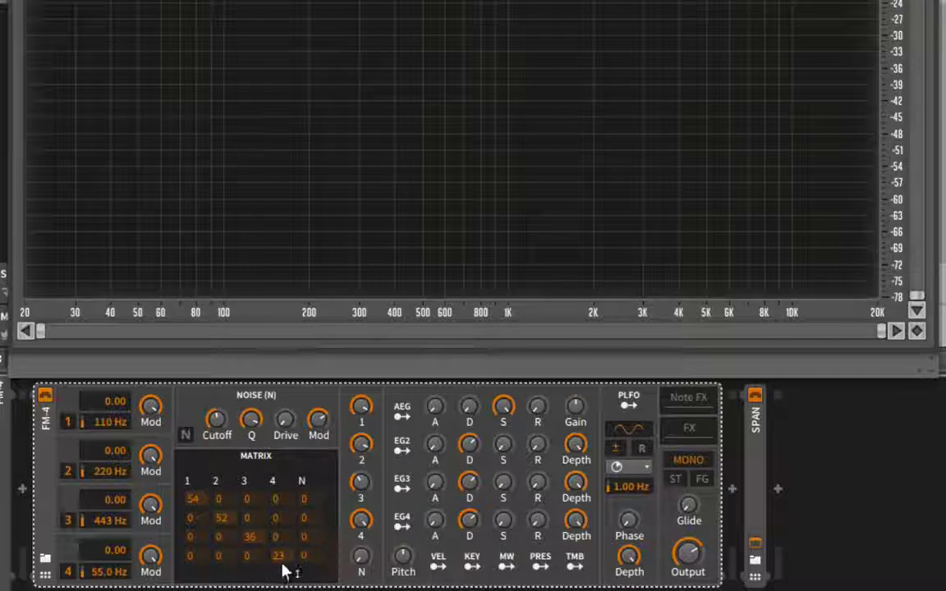
# Clear all modulation amounts in the matrix to 0 and zero the mix levels of oscillators 2, 3 and 4
pyautogui.moveTo(281, 567); pyautogui.dragTo(281, 584)
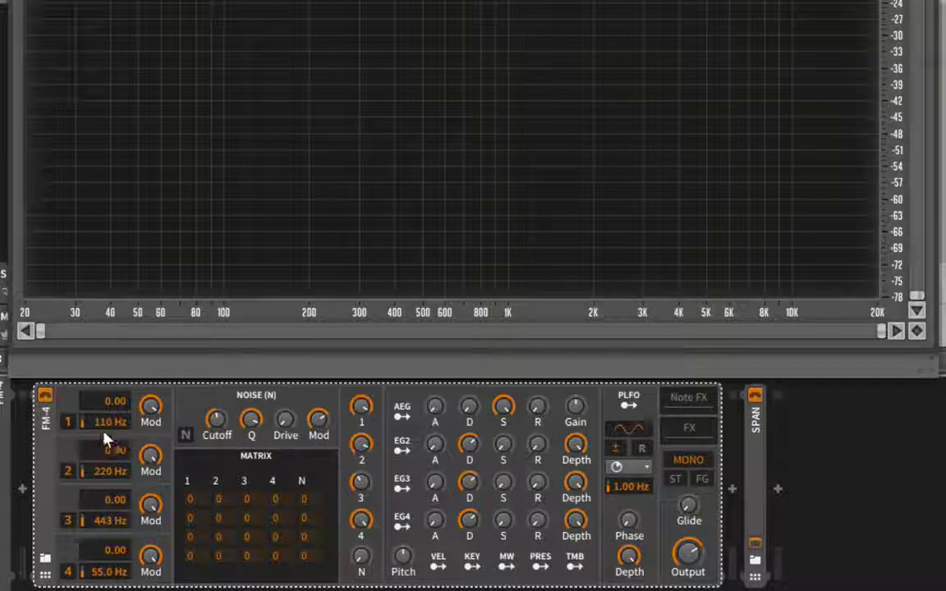
pyautogui.doubleClick(362, 445)
pyautogui.doubleClick(362, 519)
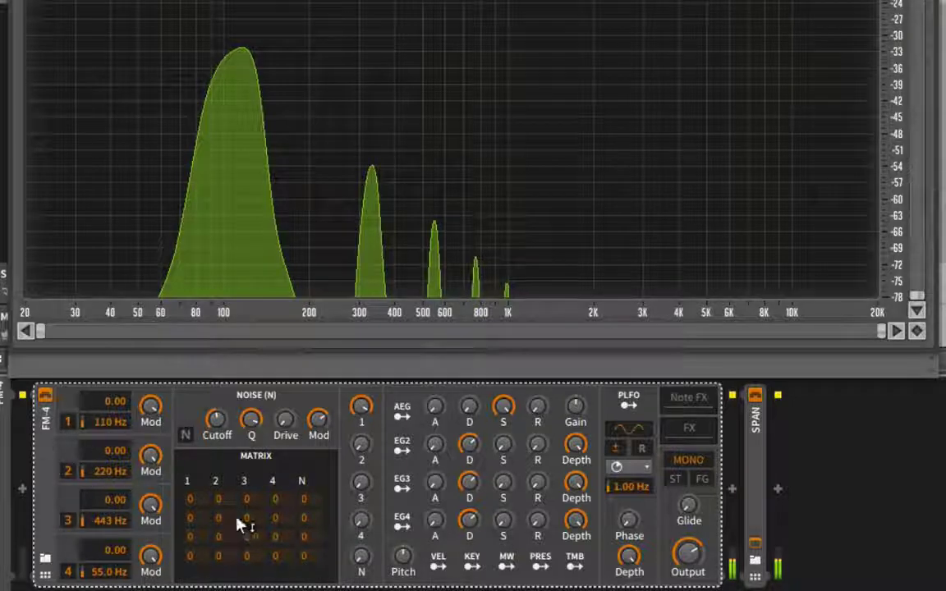
# Try assorted modulation amounts across the matrix cells and return them all to 0
pyautogui.moveTo(252, 527); pyautogui.dragTo(275, 523)
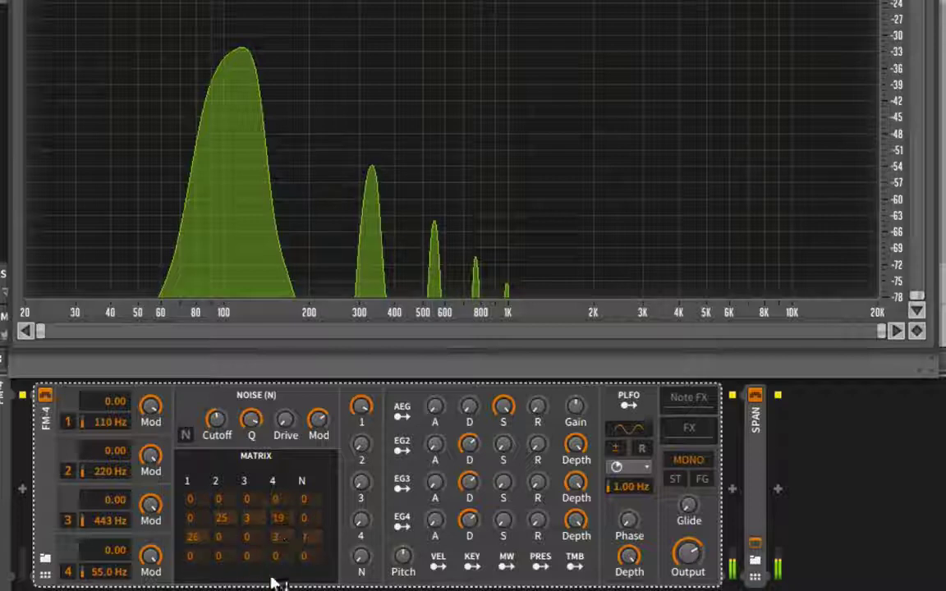
pyautogui.moveTo(309, 537); pyautogui.dragTo(293, 569)
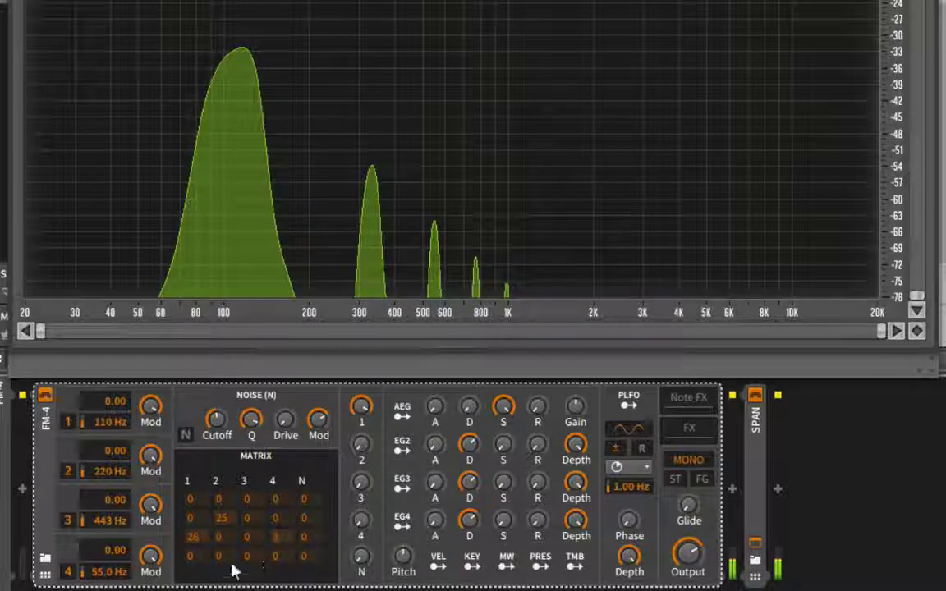
pyautogui.moveTo(218, 559); pyautogui.dragTo(199, 584)
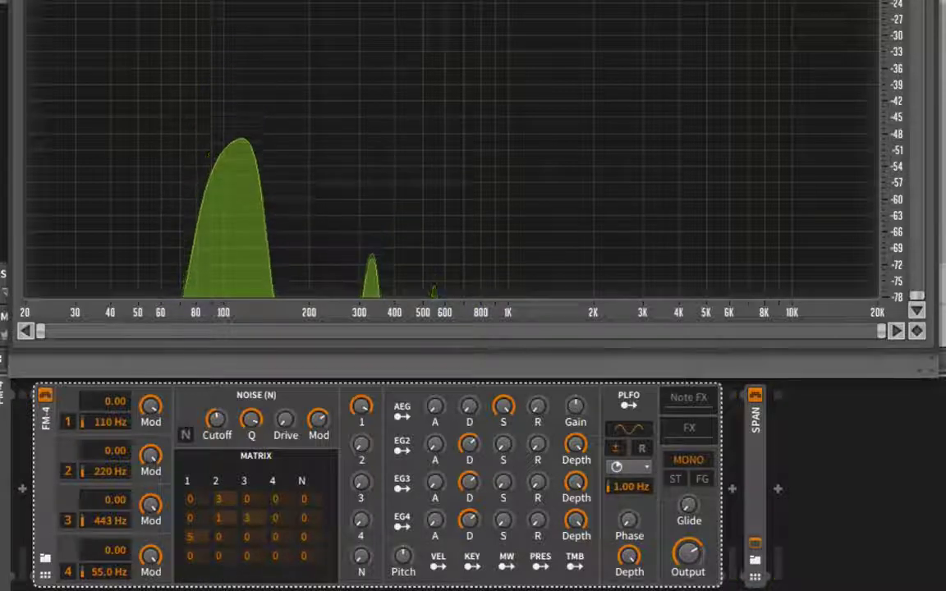
pyautogui.moveTo(201, 534); pyautogui.dragTo(220, 544)
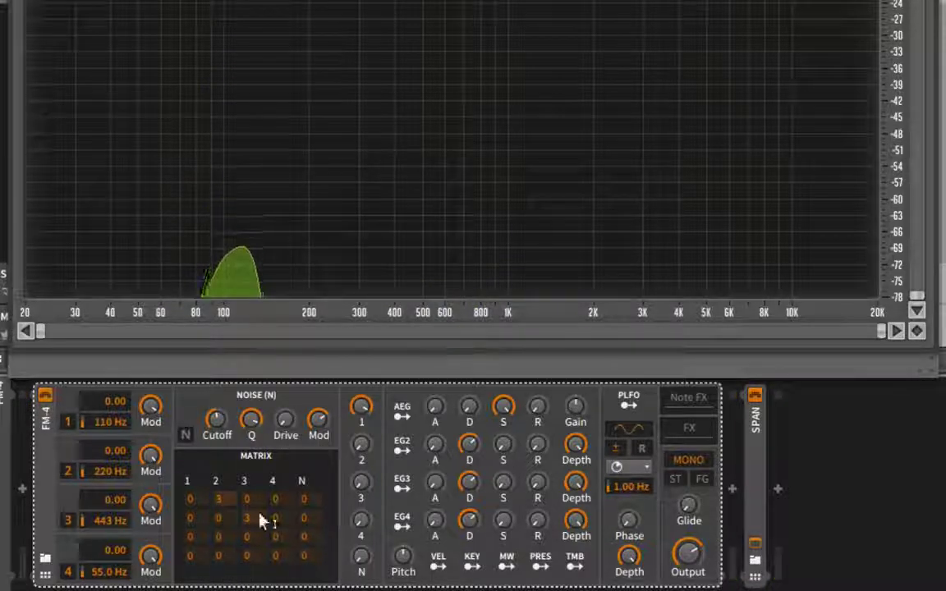
pyautogui.moveTo(259, 514); pyautogui.dragTo(256, 587)
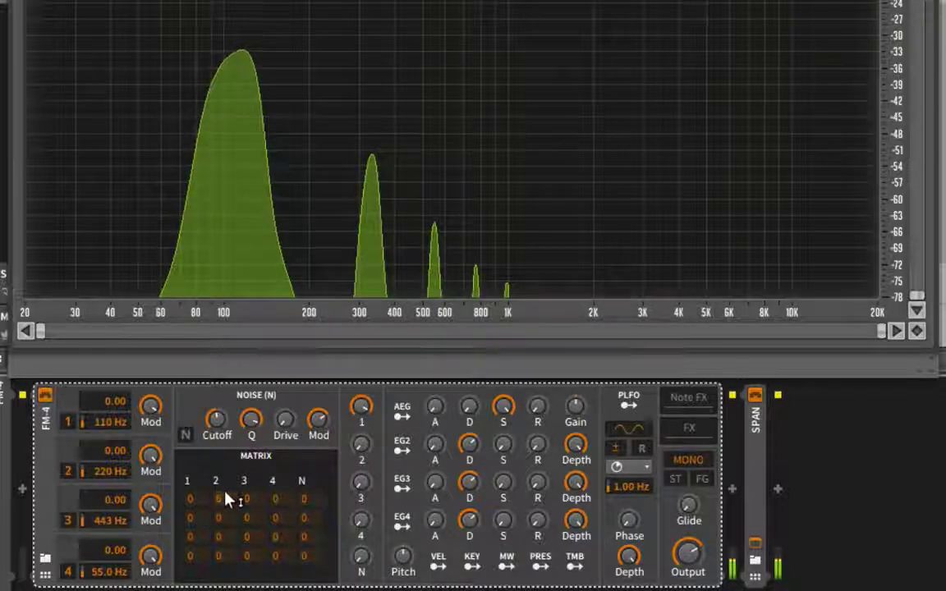
# Modulate oscillator 1 by 74 from oscillator 2 and by 47 from oscillator 3, with oscillator 3's frequency offset at 441 Hz
pyautogui.moveTo(229, 498); pyautogui.dragTo(244, 399)
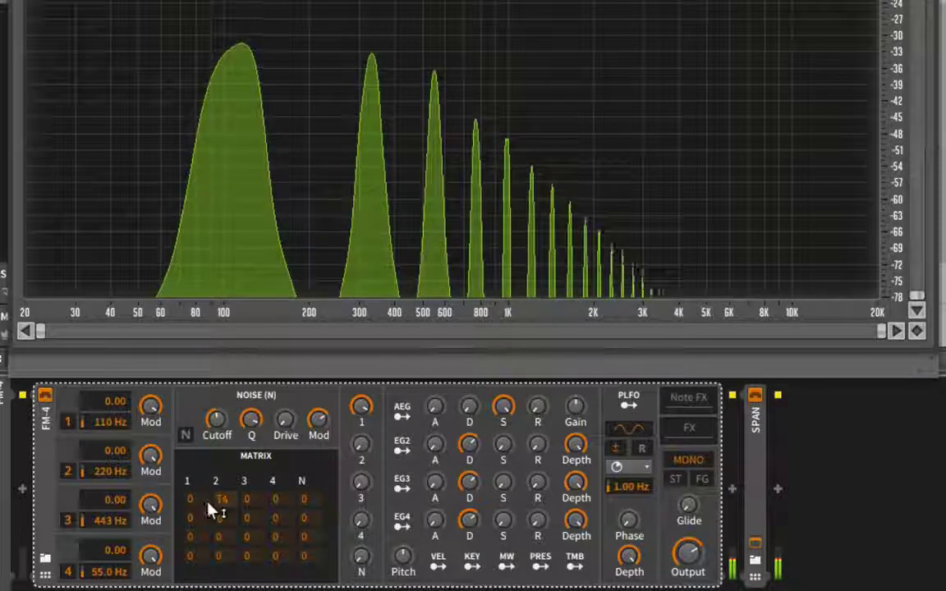
pyautogui.doubleClick(94, 520)
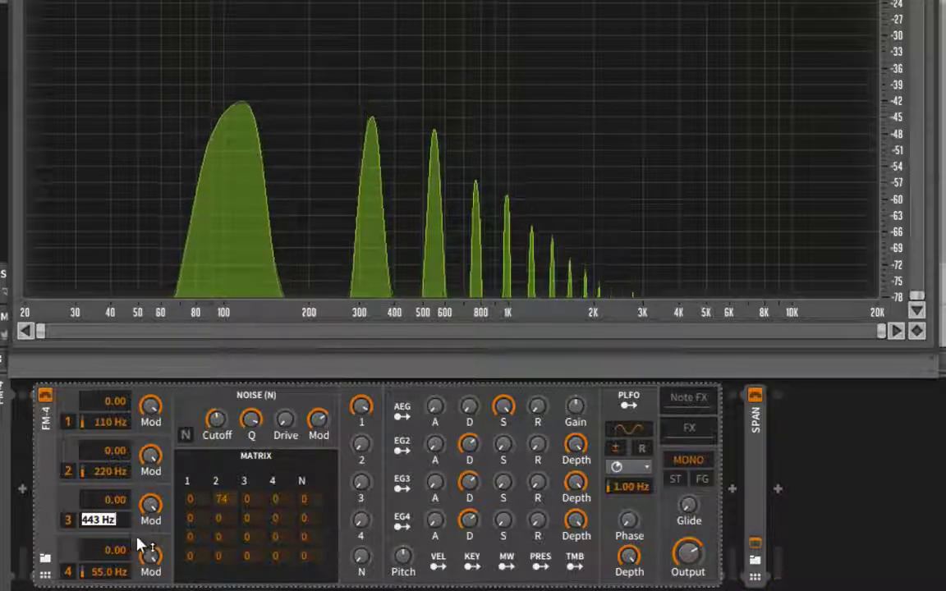
pyautogui.write('441')
pyautogui.press('Return')
pyautogui.moveTo(248, 499); pyautogui.dragTo(263, 441)
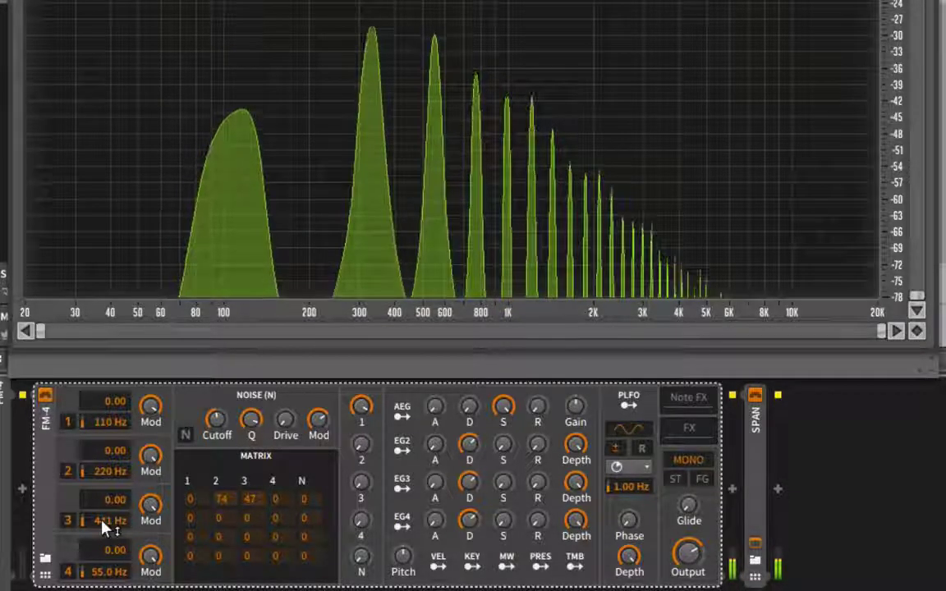
# Try raising oscillator 3's frequency offset up to 469 Hz, and set it back to 440 Hz
pyautogui.moveTo(102, 521)
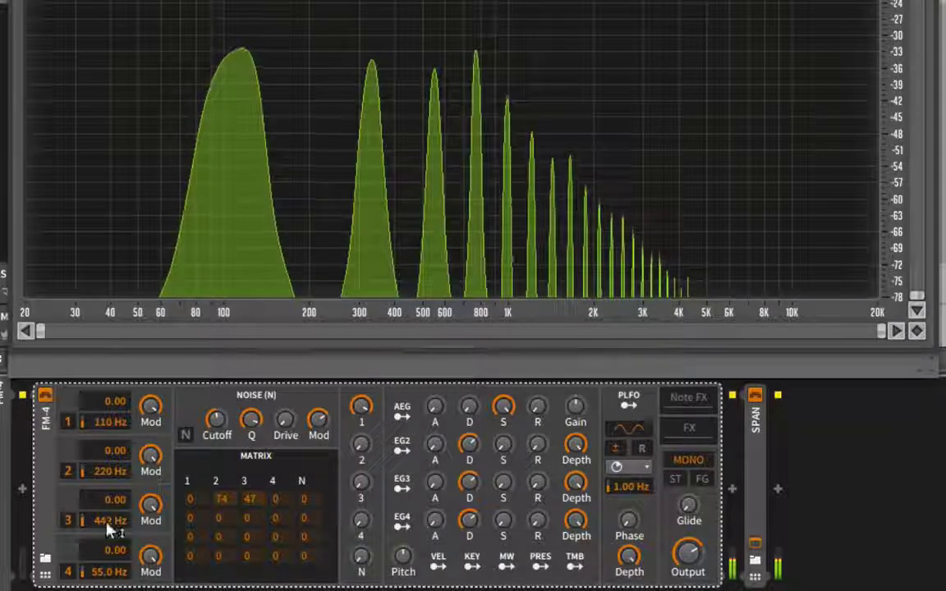
pyautogui.moveTo(108, 523)
pyautogui.mouseDown()
pyautogui.moveTo(115, 512)
pyautogui.moveTo(118, 529)
pyautogui.moveTo(104, 520)
pyautogui.mouseUp()
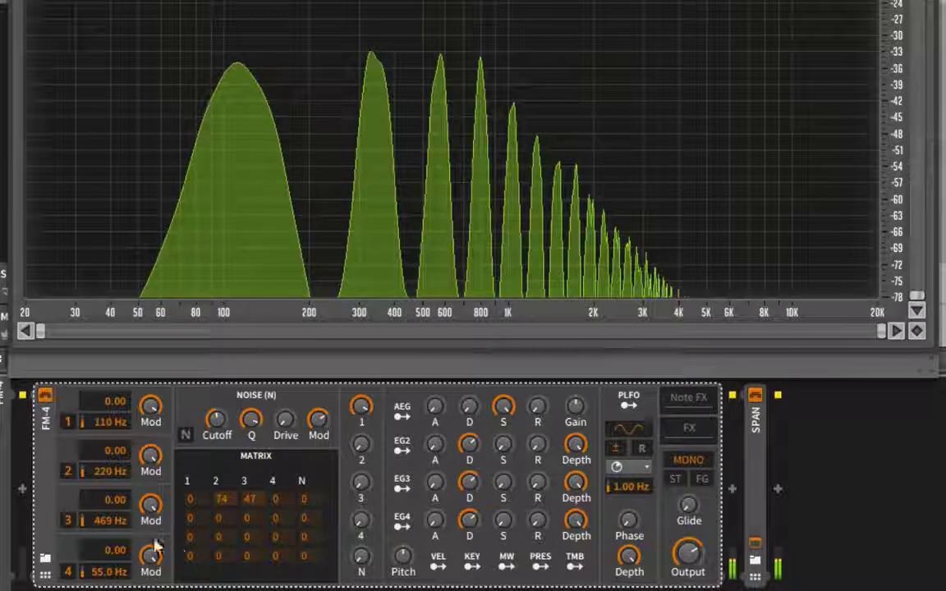
pyautogui.moveTo(109, 528); pyautogui.dragTo(106, 523)
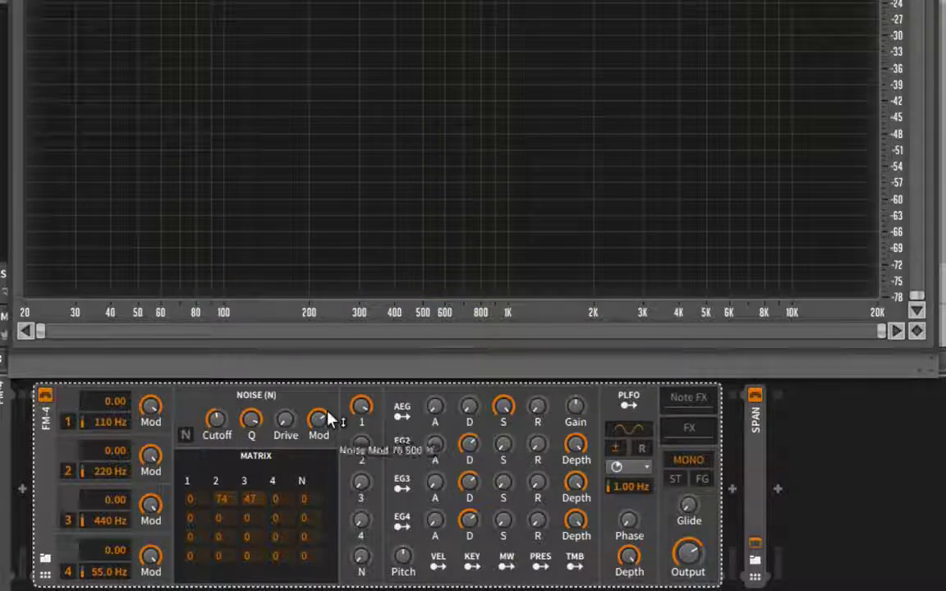
# Route envelope EG2 to oscillator 2's Mod level, with the Mod levels of oscillators 2 and 3 at zero
pyautogui.click(400, 450)
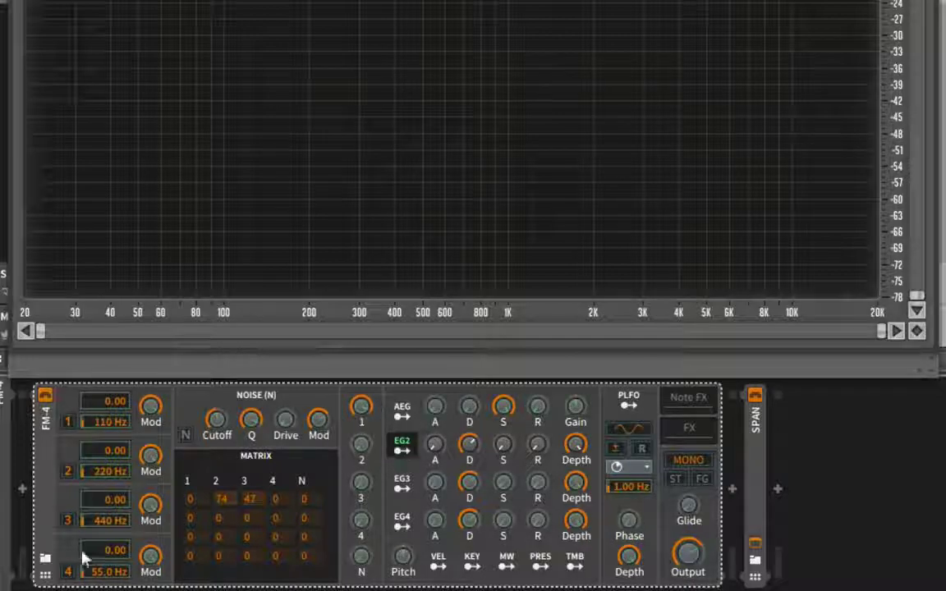
pyautogui.click(399, 448)
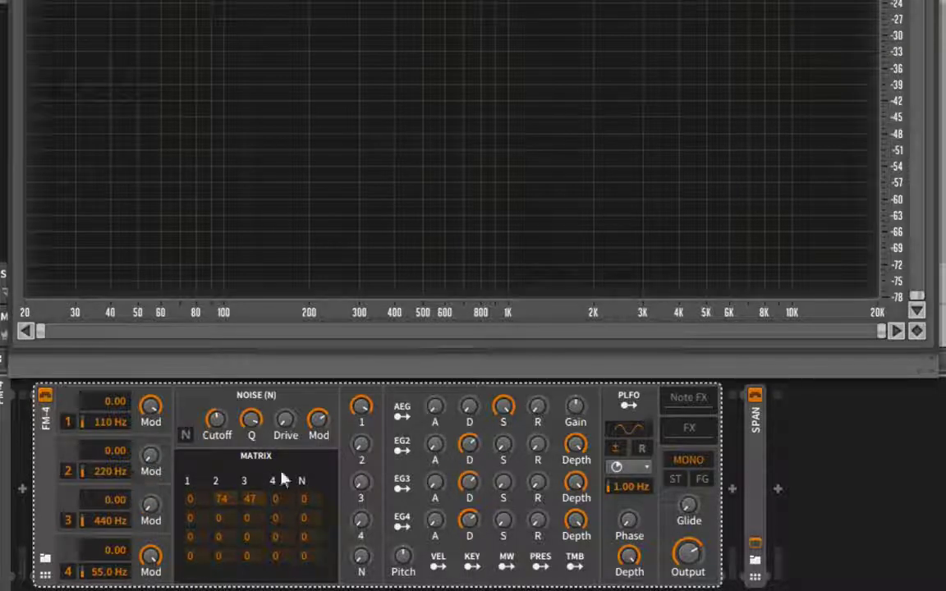
pyautogui.click(402, 445)
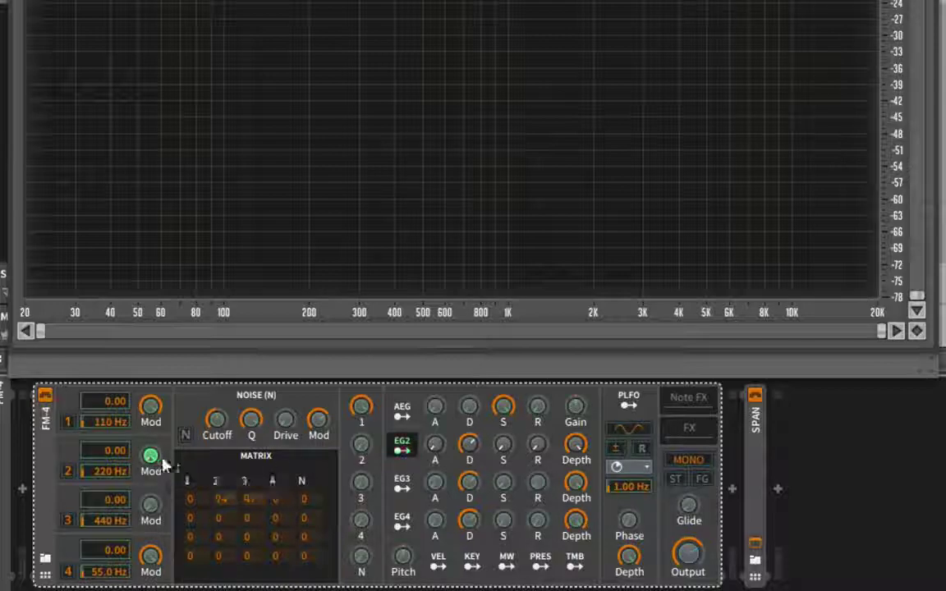
pyautogui.click(402, 444)
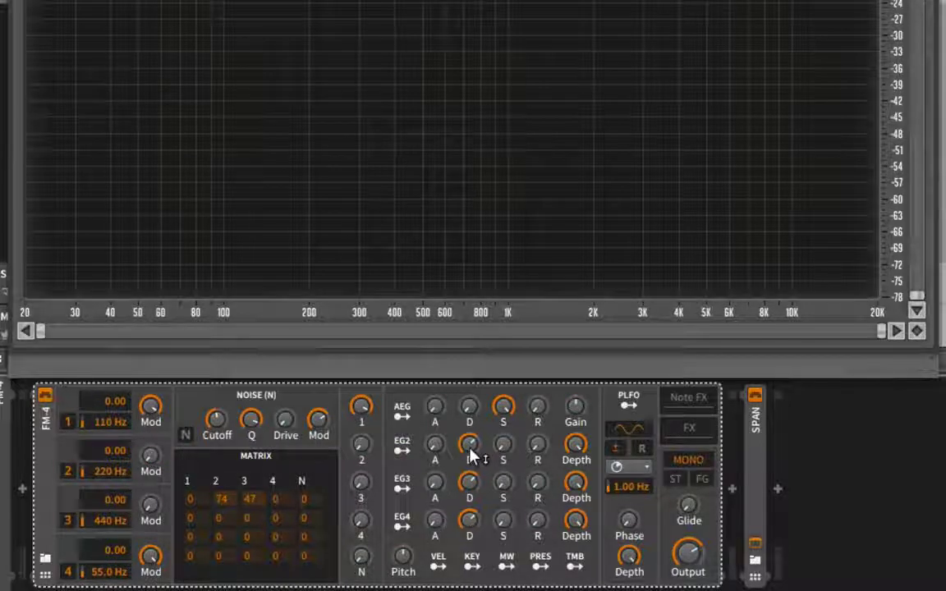
# Adjust EG2's decay and raise oscillator 1's modulation from oscillator 2 to 100
pyautogui.moveTo(472, 457); pyautogui.dragTo(471, 435)
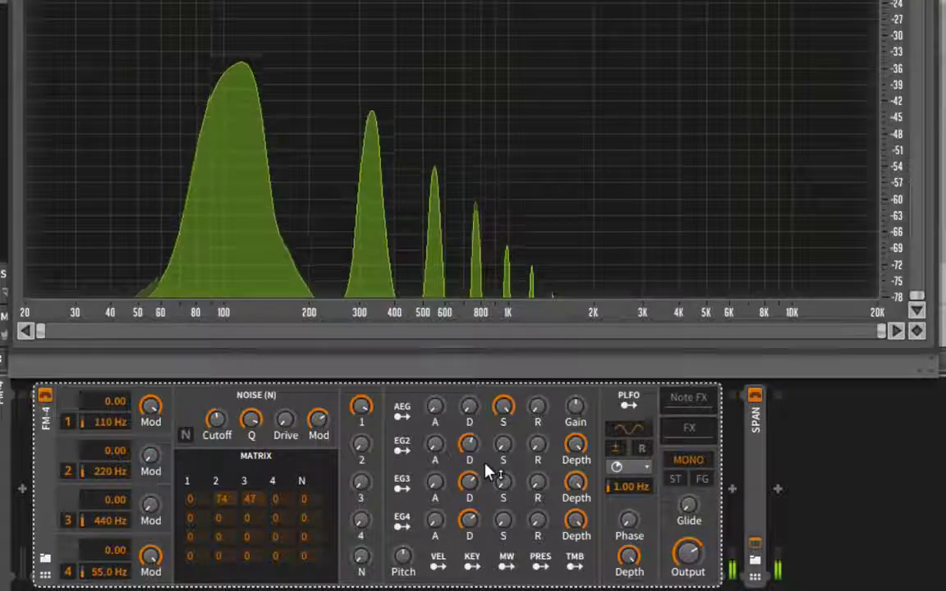
pyautogui.moveTo(475, 449); pyautogui.dragTo(474, 437)
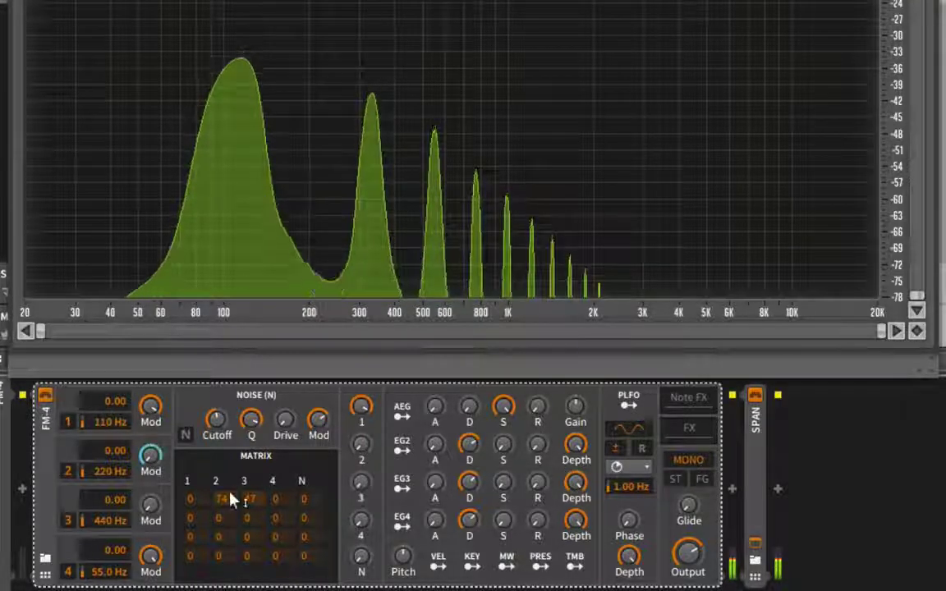
pyautogui.moveTo(231, 492); pyautogui.dragTo(233, 474)
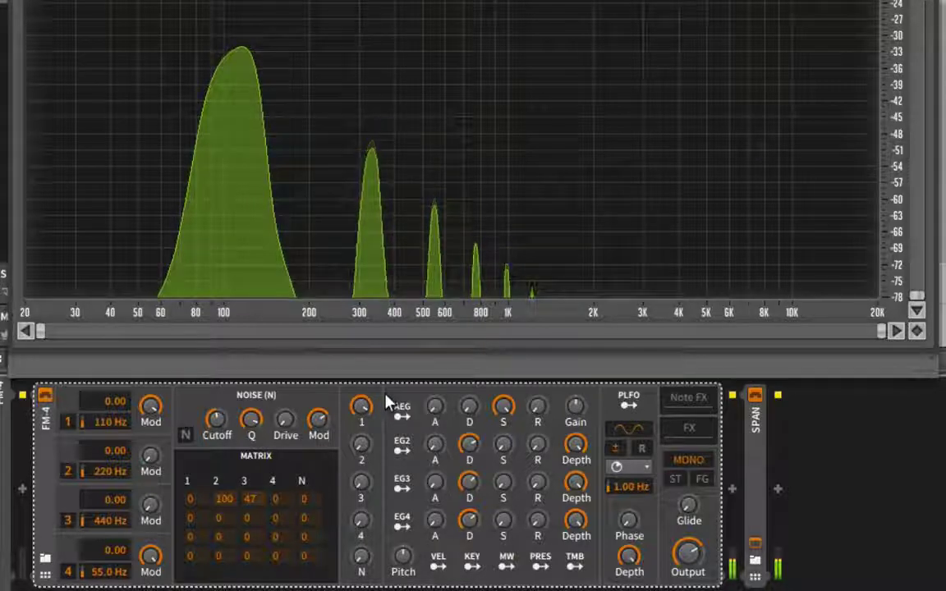
# Route envelope EG3 to oscillator 3's Mod level with a raised attack and decay, and shorten EG2's decay
pyautogui.click(398, 487)
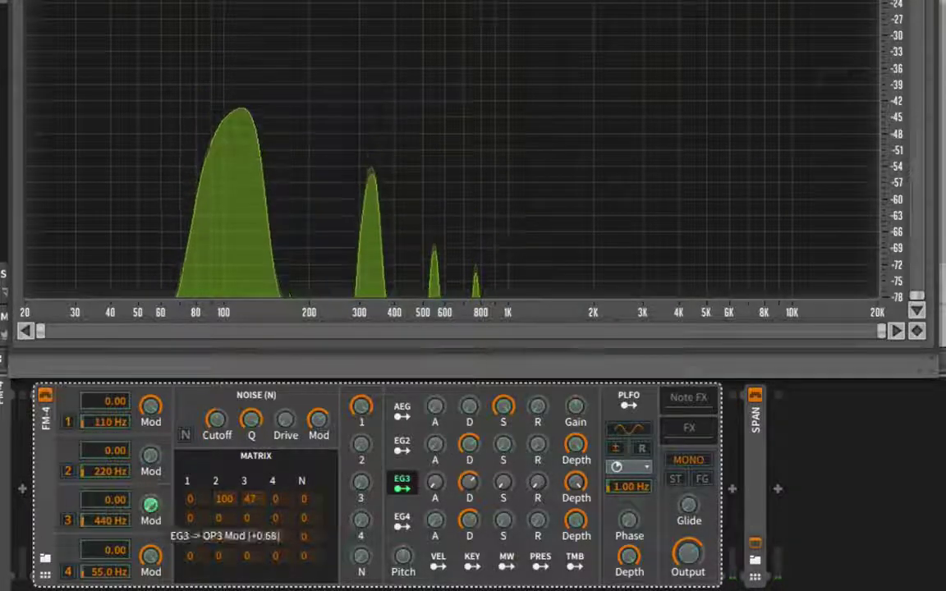
pyautogui.moveTo(433, 481); pyautogui.dragTo(434, 475)
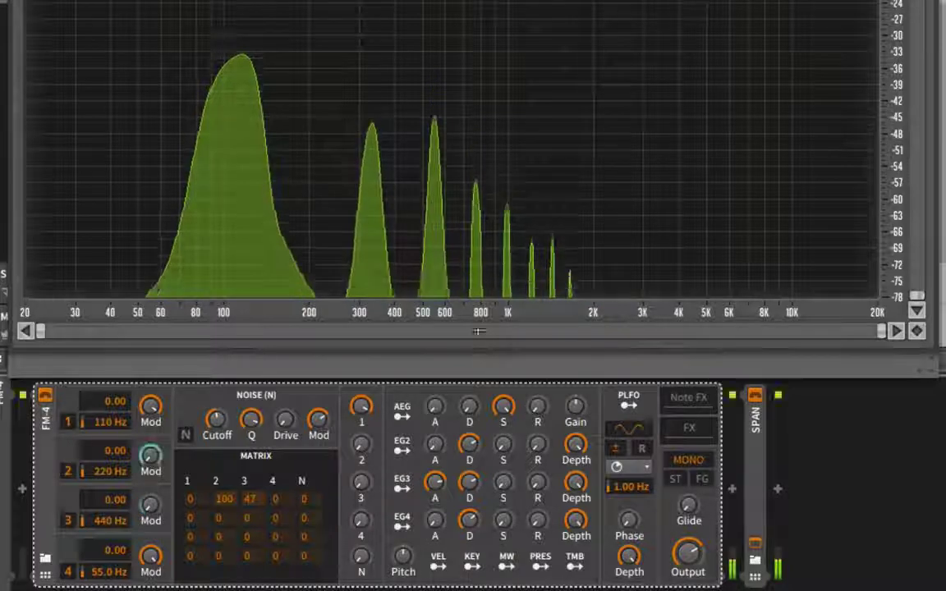
pyautogui.moveTo(470, 444); pyautogui.dragTo(470, 472)
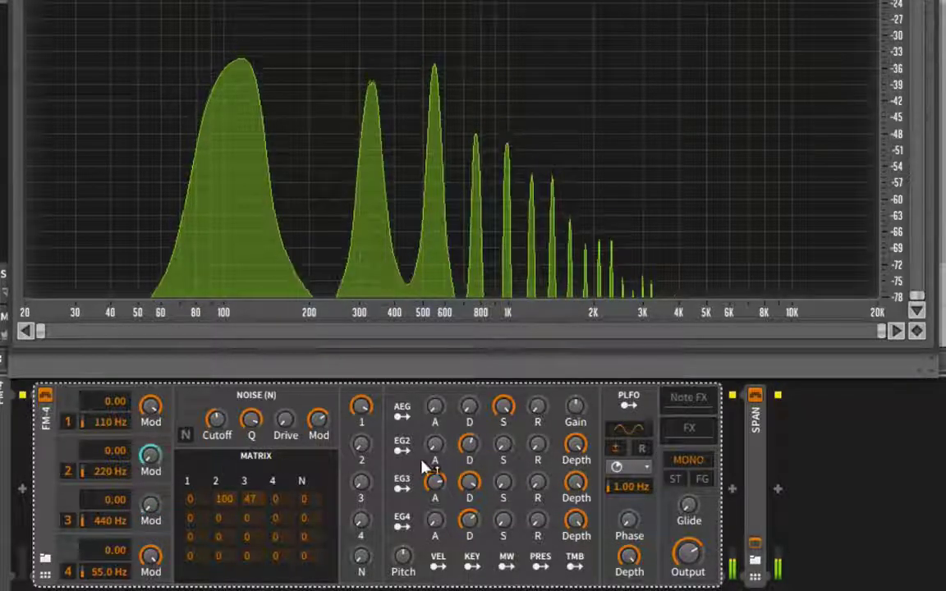
pyautogui.click(401, 447)
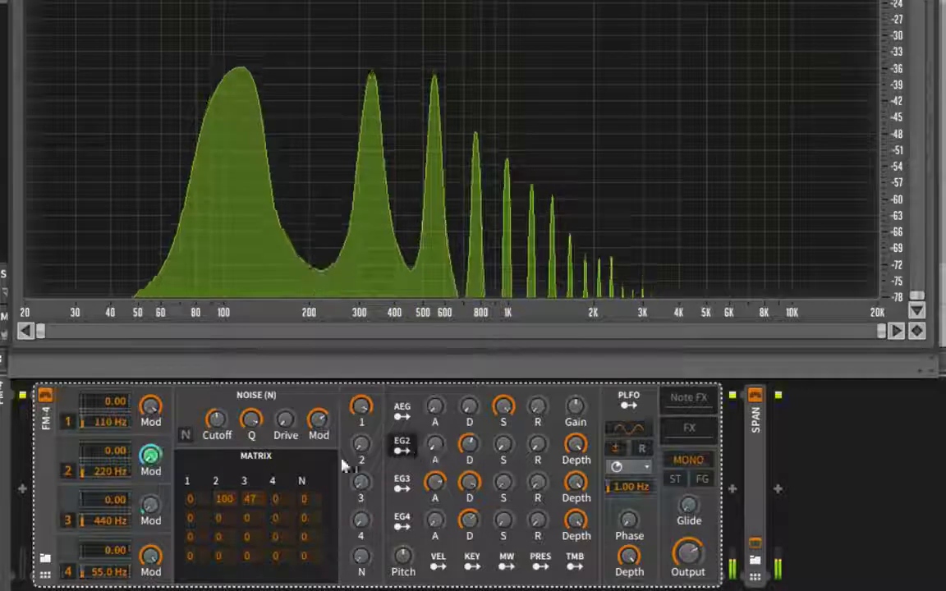
pyautogui.click(411, 448)
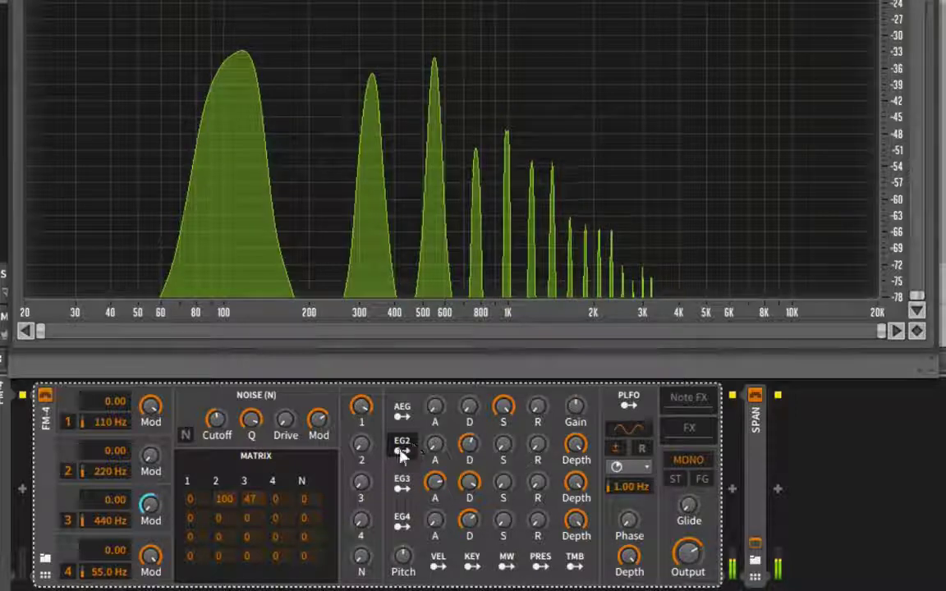
# Set oscillator 4 to zero Mod level with a 912 Hz frequency offset, and raise oscillator 1's modulation from oscillator 3 to 63
pyautogui.moveTo(162, 556); pyautogui.dragTo(162, 589)
pyautogui.moveTo(261, 500); pyautogui.dragTo(265, 476)
pyautogui.doubleClick(100, 572)
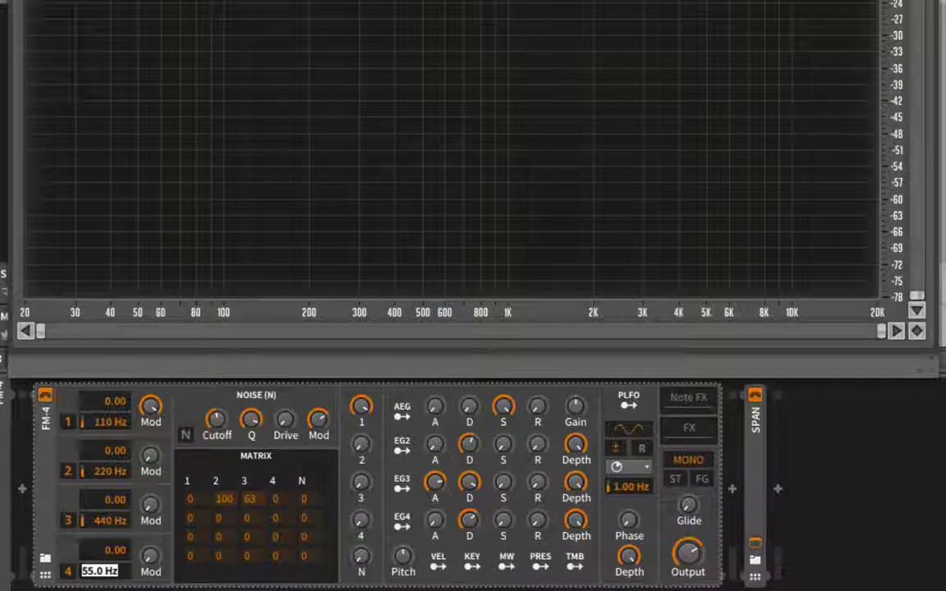
pyautogui.write('9')
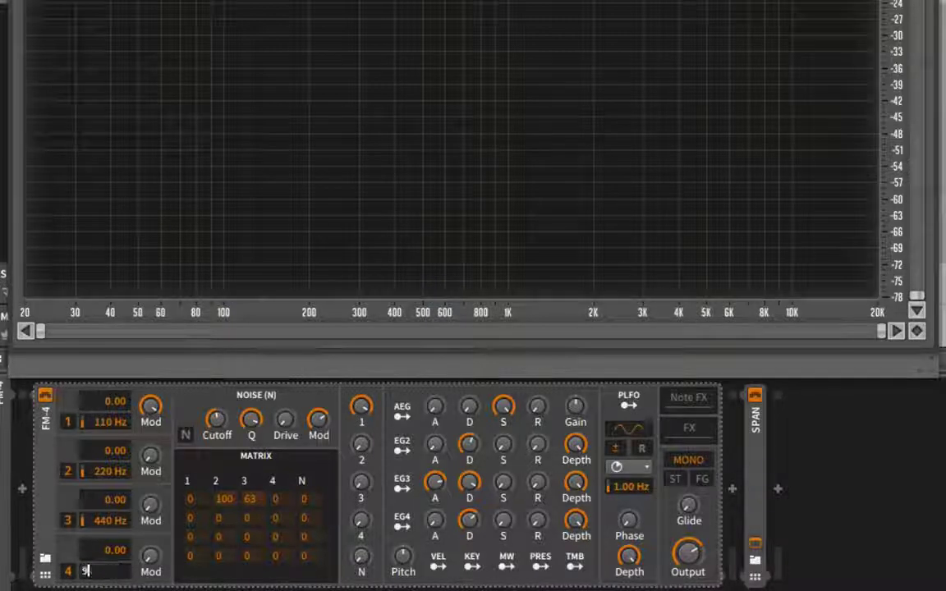
pyautogui.write('12')
pyautogui.press('Return')
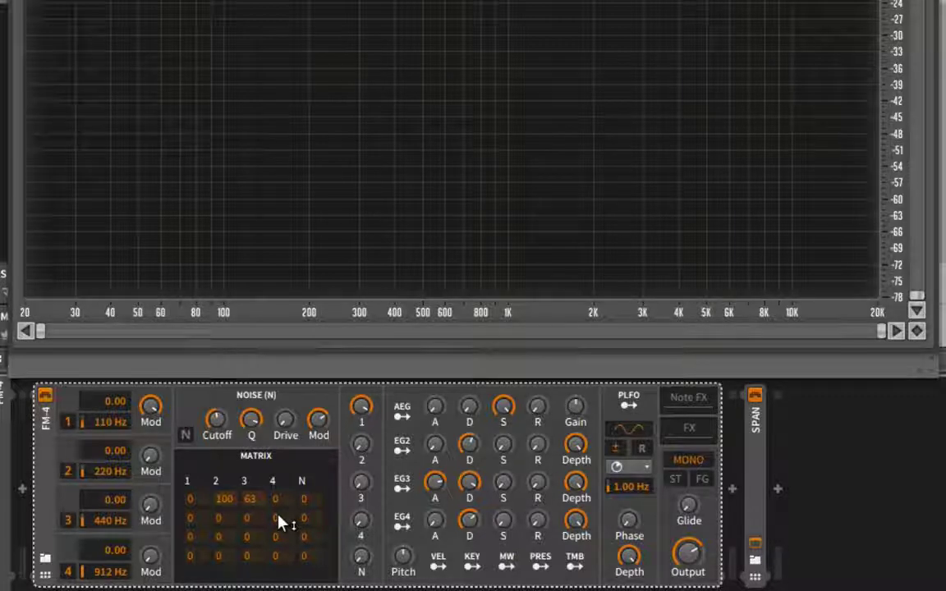
# Modulate oscillator 2 by 63 from oscillator 4 and raise oscillator 4's Mod level
pyautogui.moveTo(279, 521); pyautogui.dragTo(302, 460)
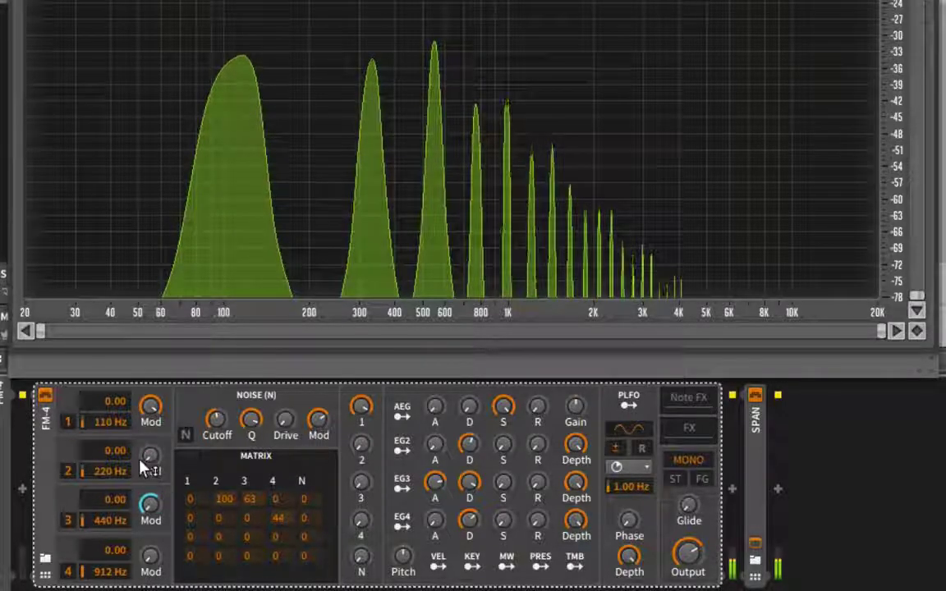
pyautogui.moveTo(277, 517); pyautogui.dragTo(283, 493)
pyautogui.moveTo(151, 557); pyautogui.dragTo(151, 501)
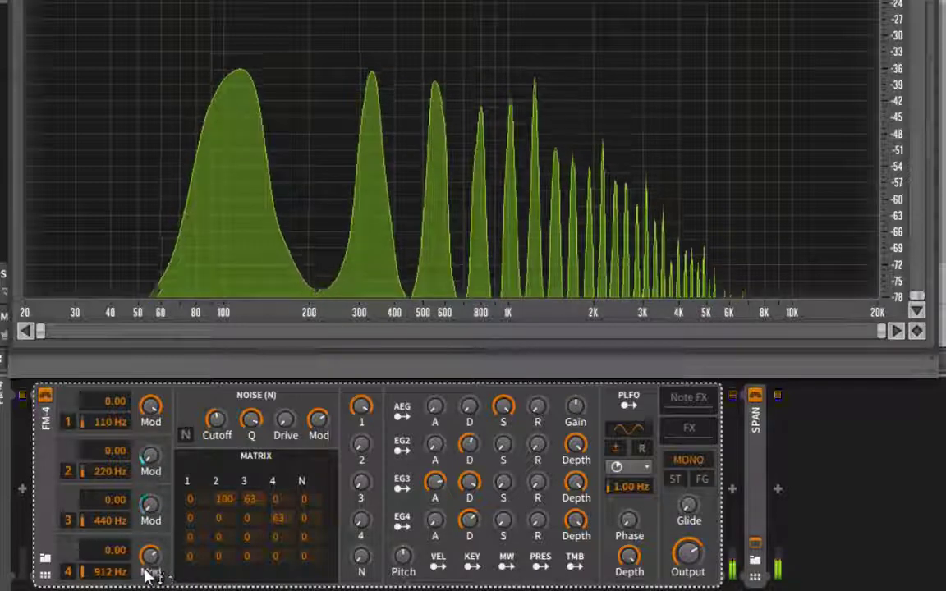
pyautogui.moveTo(149, 568); pyautogui.dragTo(149, 569)
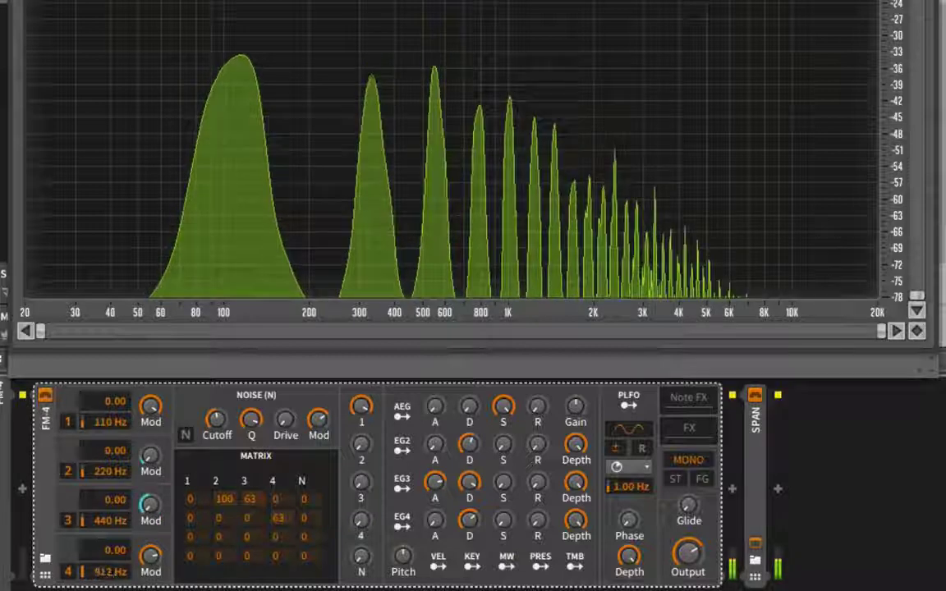
# Set oscillator 4's frequency offset to 919 Hz and modulate oscillators 2 and 3 by 100 each from it
pyautogui.moveTo(110, 574); pyautogui.dragTo(148, 526)
pyautogui.moveTo(298, 515); pyautogui.dragTo(296, 460)
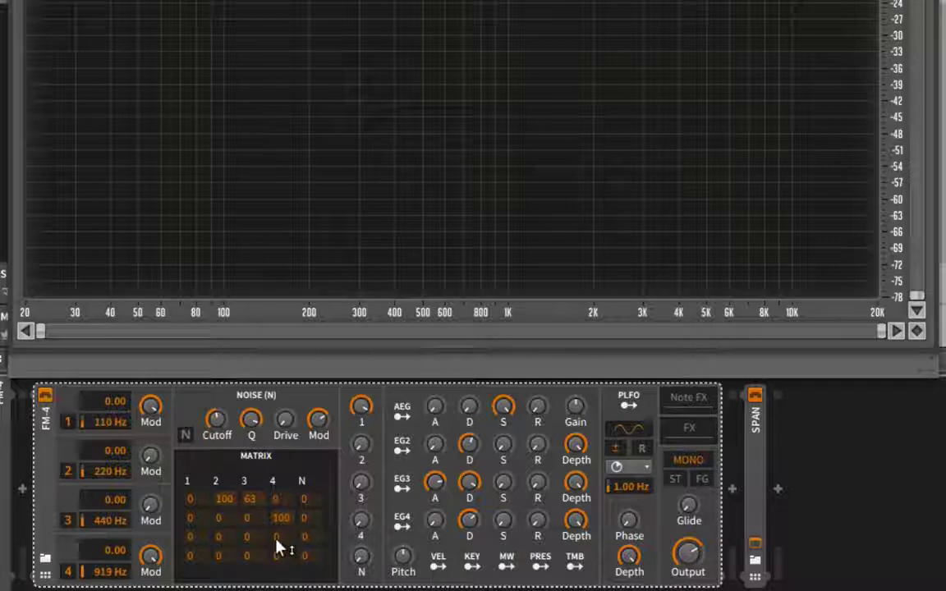
pyautogui.moveTo(287, 543); pyautogui.dragTo(329, 341)
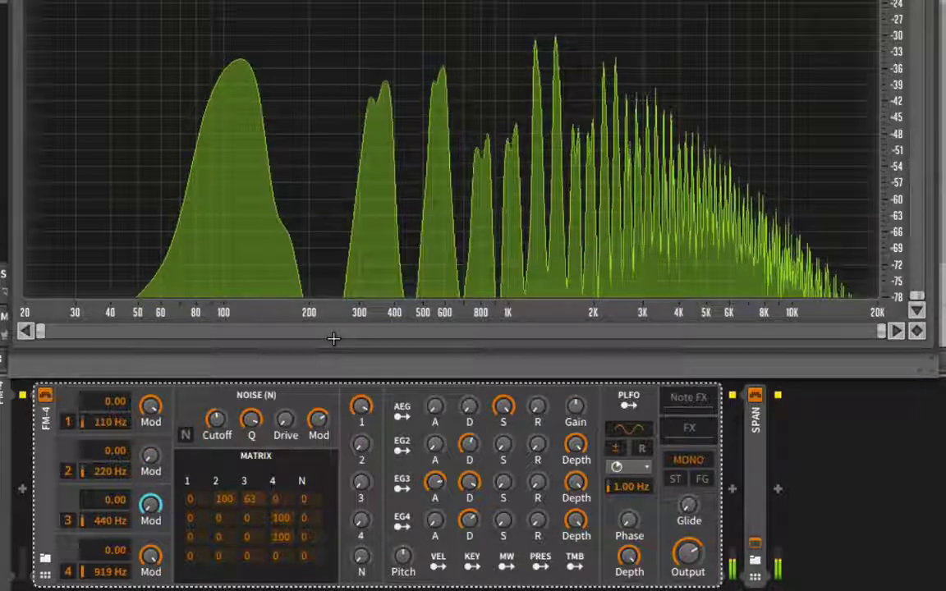
# Route envelope EG4 to oscillator 4's Mod level and raise EG4's attack, decay and sustain
pyautogui.moveTo(150, 559)
pyautogui.mouseDown()
pyautogui.moveTo(150, 525)
pyautogui.moveTo(146, 545)
pyautogui.mouseUp()
pyautogui.click(408, 524)
pyautogui.click(410, 525)
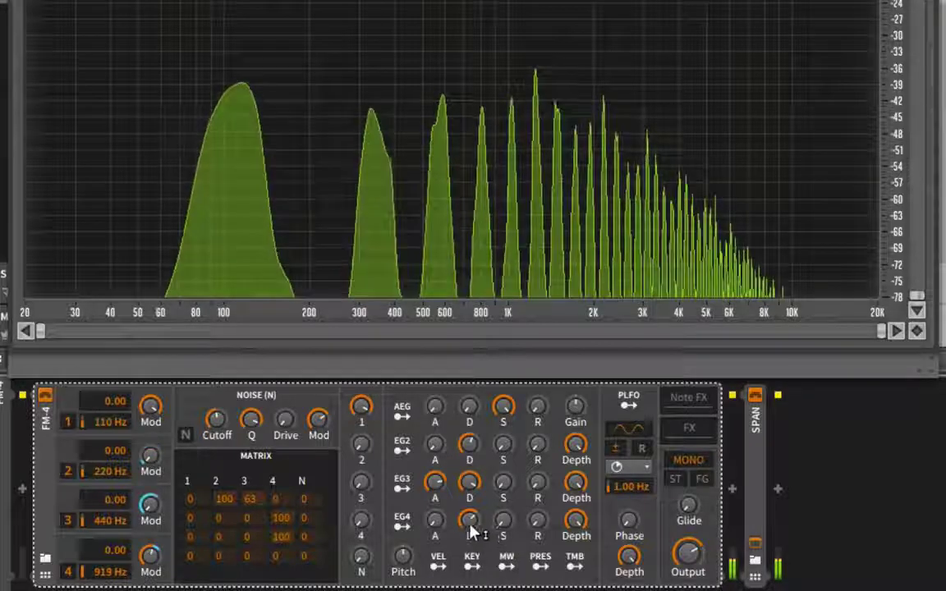
pyautogui.moveTo(472, 522); pyautogui.dragTo(472, 512)
pyautogui.moveTo(439, 522); pyautogui.dragTo(438, 484)
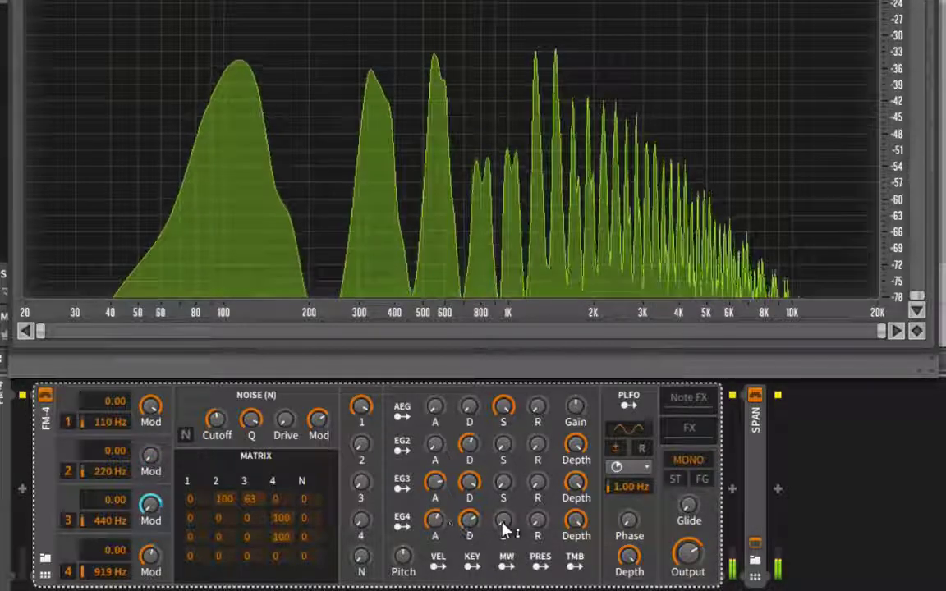
pyautogui.moveTo(503, 526); pyautogui.dragTo(503, 513)
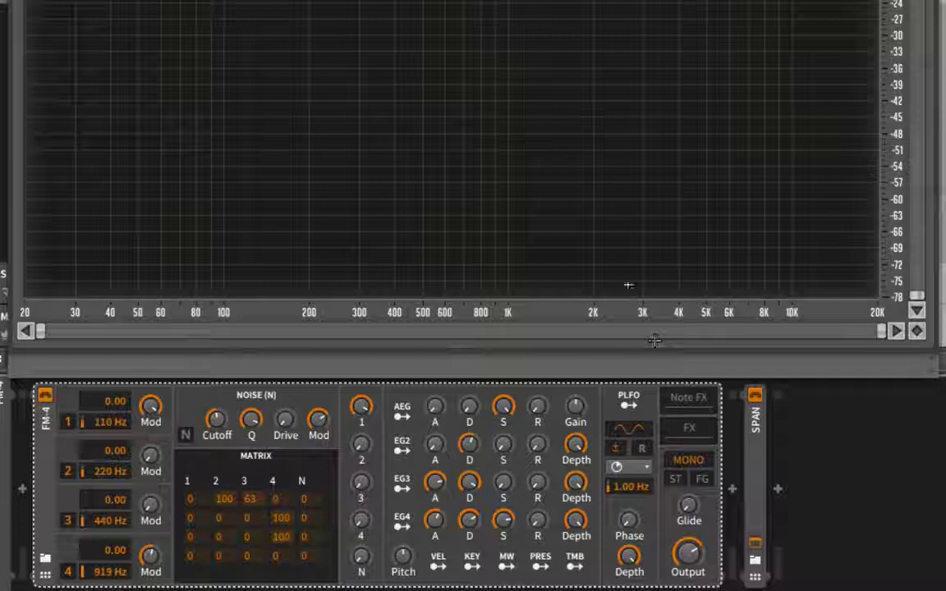
# Set the frequency offsets of all four oscillators to 0 Hz
pyautogui.doubleClick(108, 423)
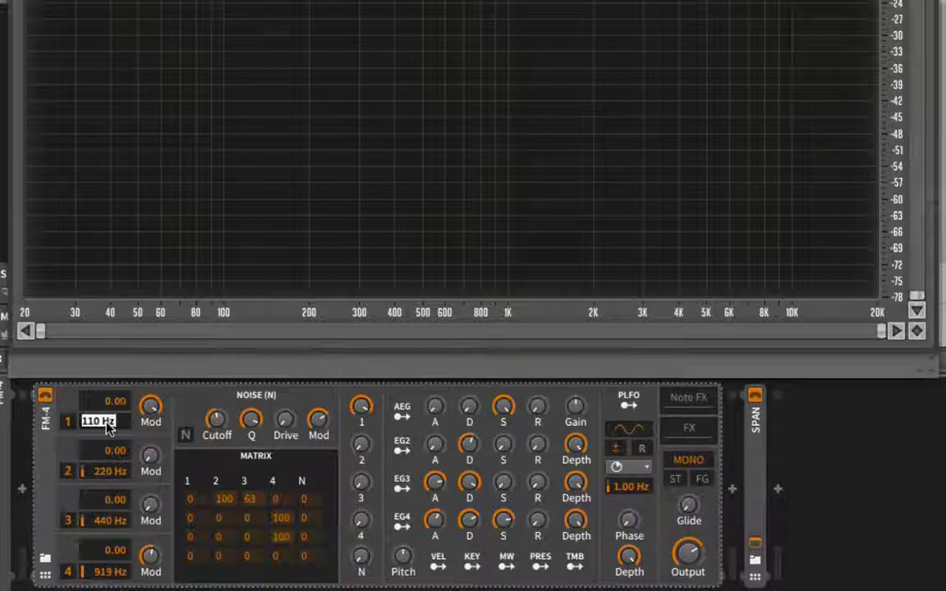
pyautogui.write('0')
pyautogui.press('Return')
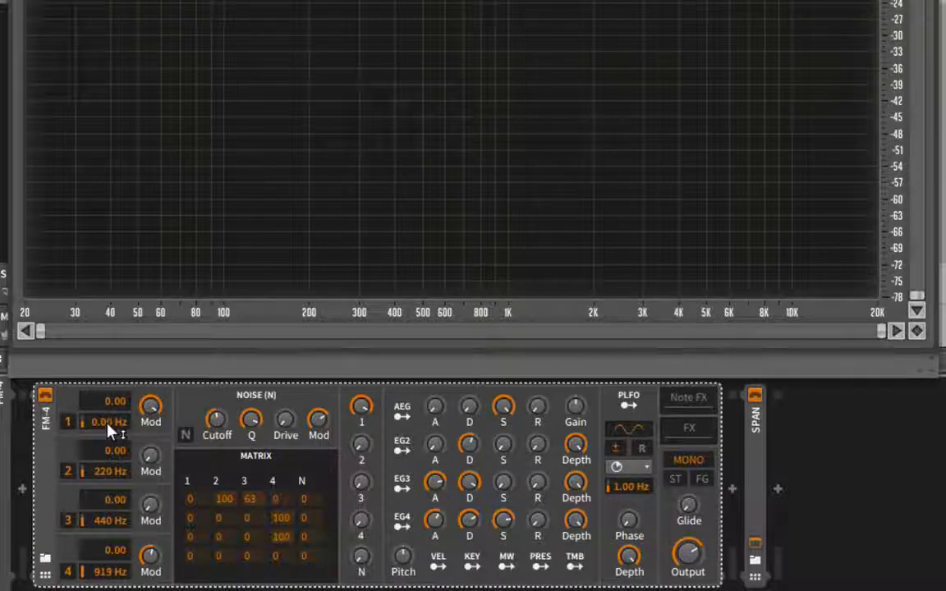
pyautogui.doubleClick(117, 472)
pyautogui.doubleClick(100, 481)
pyautogui.write('0')
pyautogui.press('Return')
pyautogui.doubleClick(105, 521)
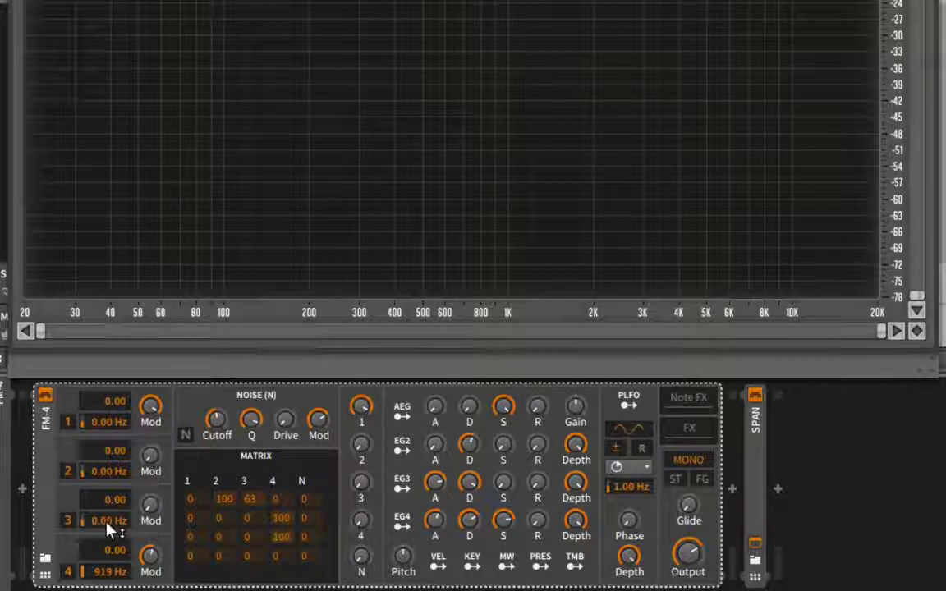
pyautogui.write('0')
pyautogui.press('Return')
pyautogui.doubleClick(103, 572)
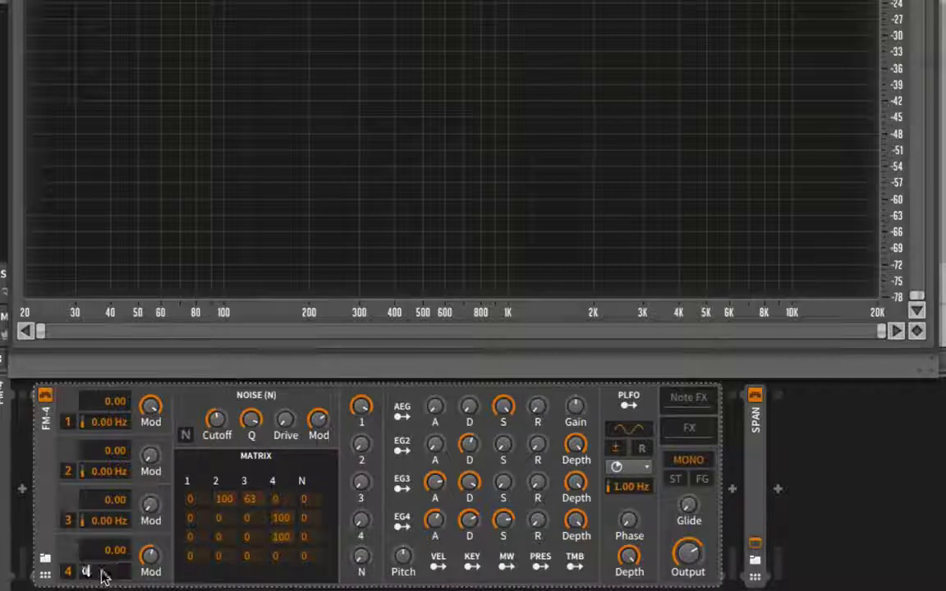
pyautogui.write('0')
pyautogui.press('Return')
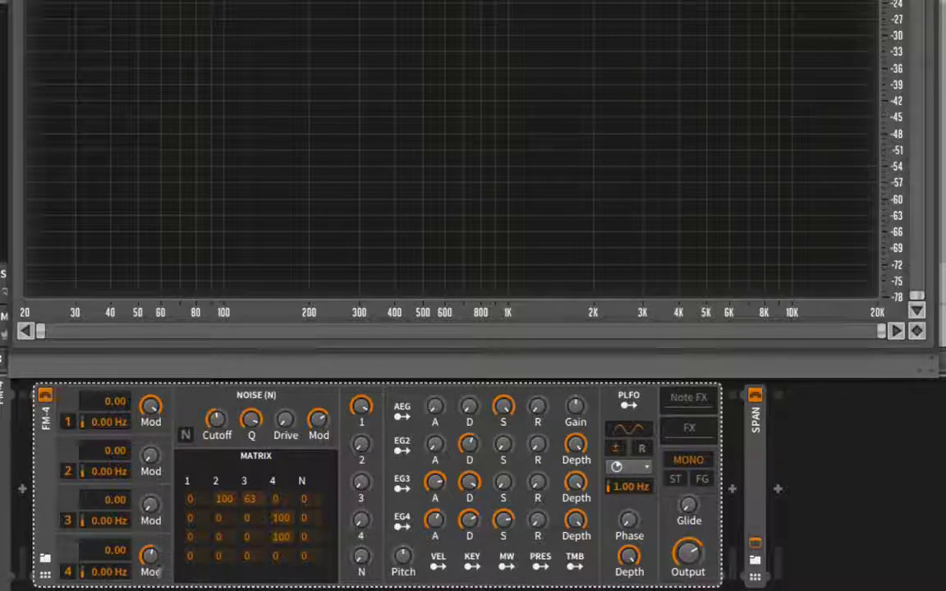
# Reset the Mod levels of oscillators 1 and 4 to zero and clear all modulation amounts in the matrix to 0
pyautogui.doubleClick(151, 567)
pyautogui.doubleClick(150, 410)
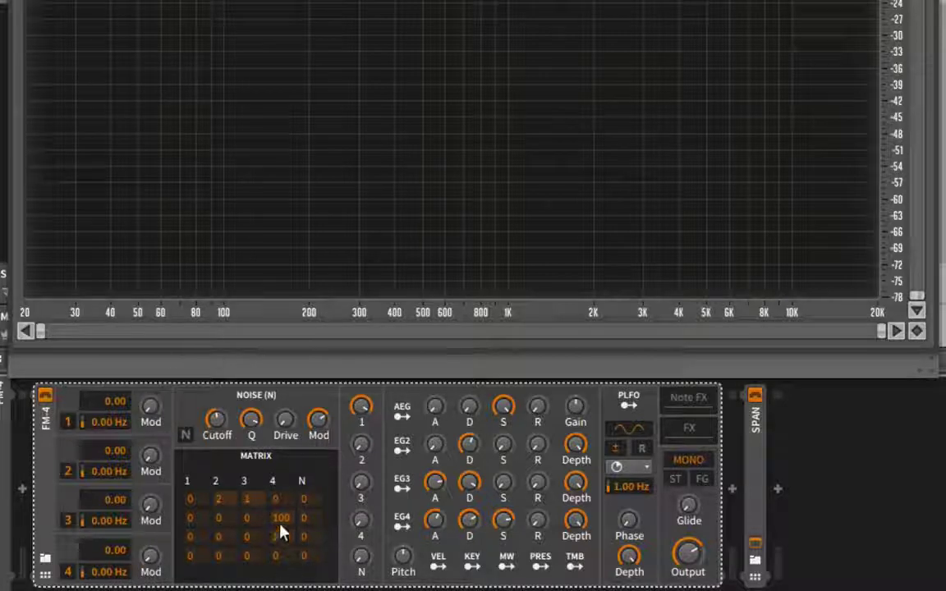
pyautogui.moveTo(280, 526); pyautogui.dragTo(281, 566)
pyautogui.moveTo(251, 498); pyautogui.dragTo(277, 568)
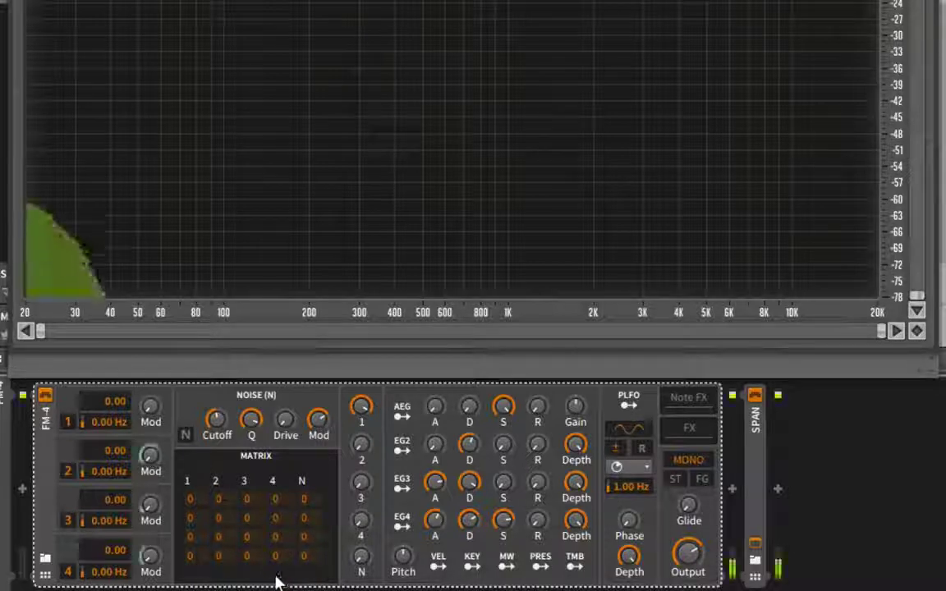
# Set oscillator 1's frequency ratio to 1.00 and oscillator 2's to 3.00
pyautogui.moveTo(105, 406); pyautogui.dragTo(104, 394)
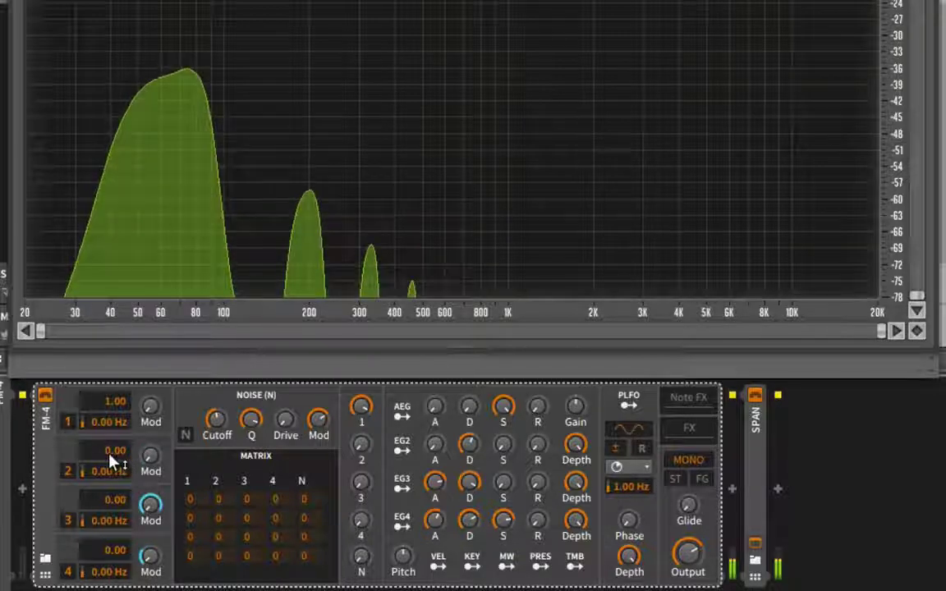
pyautogui.moveTo(110, 454); pyautogui.dragTo(110, 432)
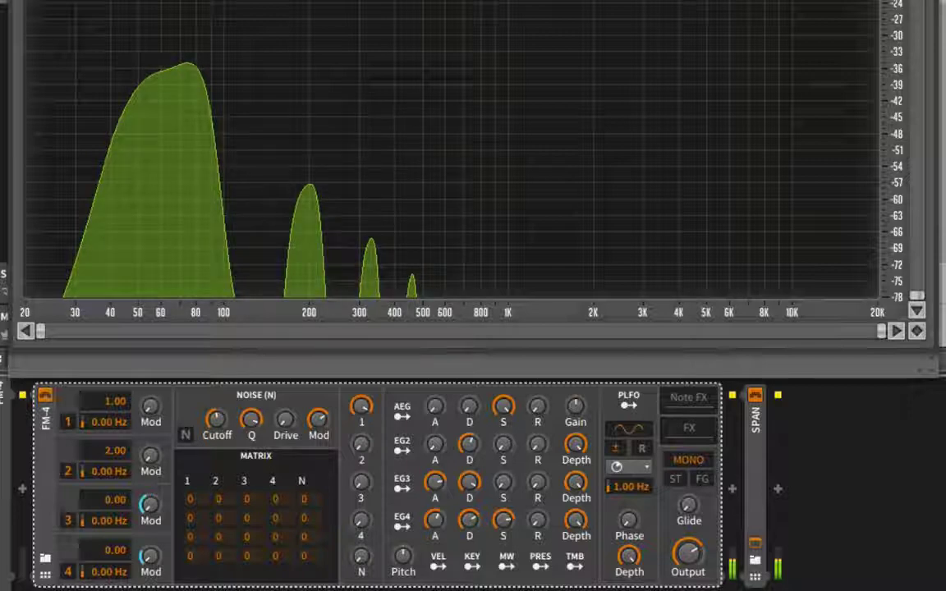
pyautogui.moveTo(110, 431); pyautogui.dragTo(110, 421)
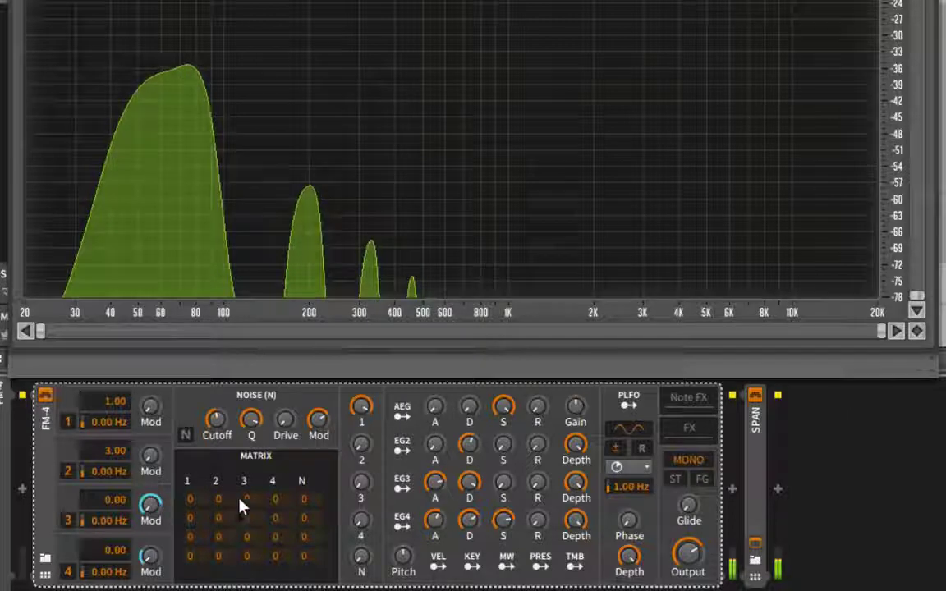
# Set the matrix amount from oscillator 3 into oscillator 1 to 100 and raise the Mod levels of oscillators 2 and 1
pyautogui.moveTo(262, 466); pyautogui.dragTo(274, 327)
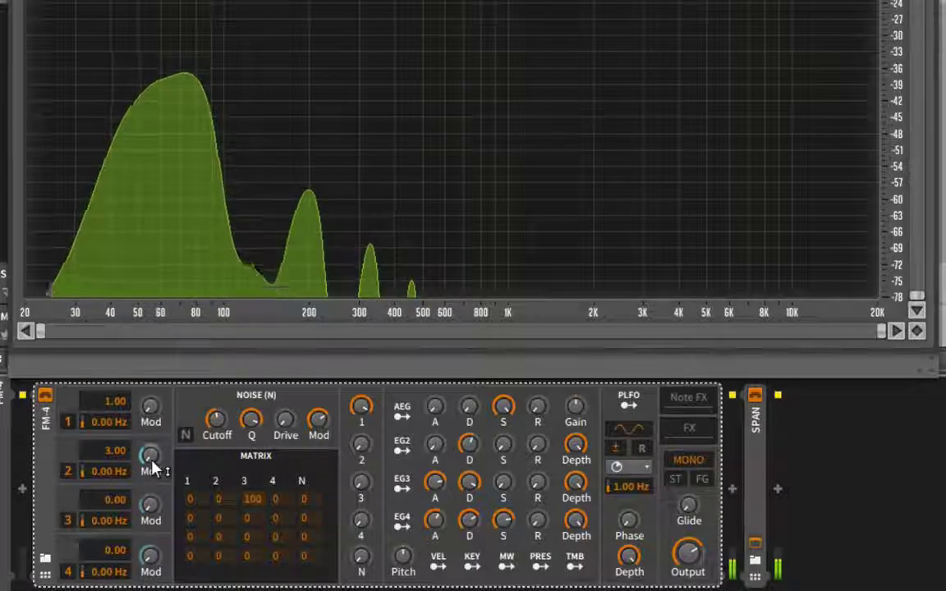
pyautogui.moveTo(151, 457); pyautogui.dragTo(151, 443)
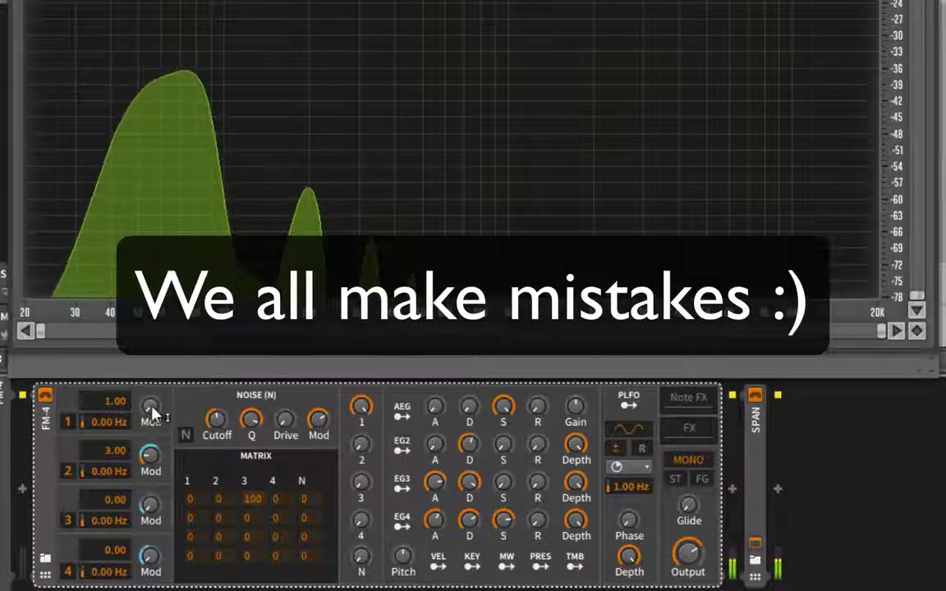
pyautogui.moveTo(154, 413)
pyautogui.mouseDown()
pyautogui.moveTo(168, 446)
pyautogui.moveTo(158, 432)
pyautogui.mouseUp()
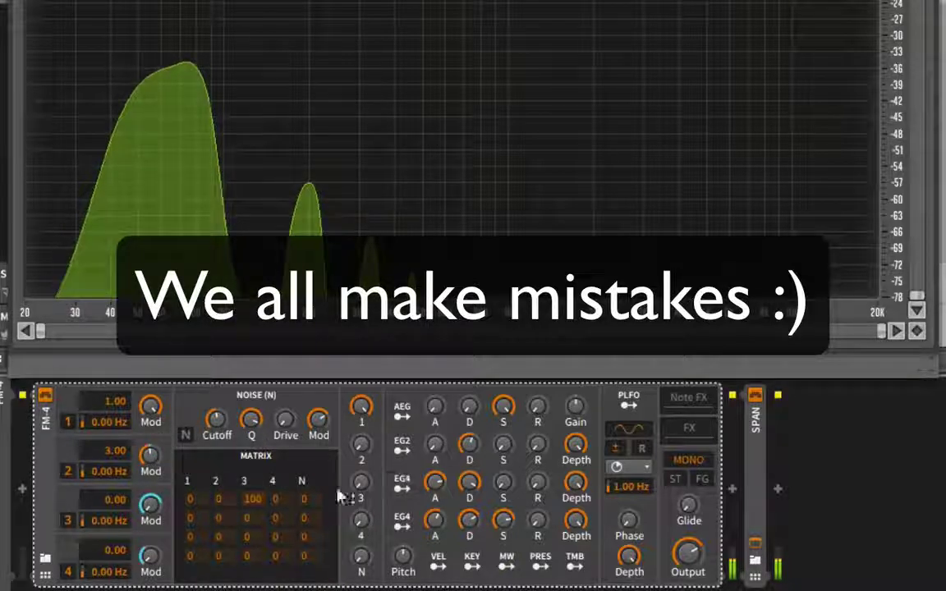
# Clear the envelope modulations from the Mod levels of oscillators 2, 3 and 4
pyautogui.rightClick(149, 456)
pyautogui.click(148, 456)
pyautogui.rightClick(149, 456)
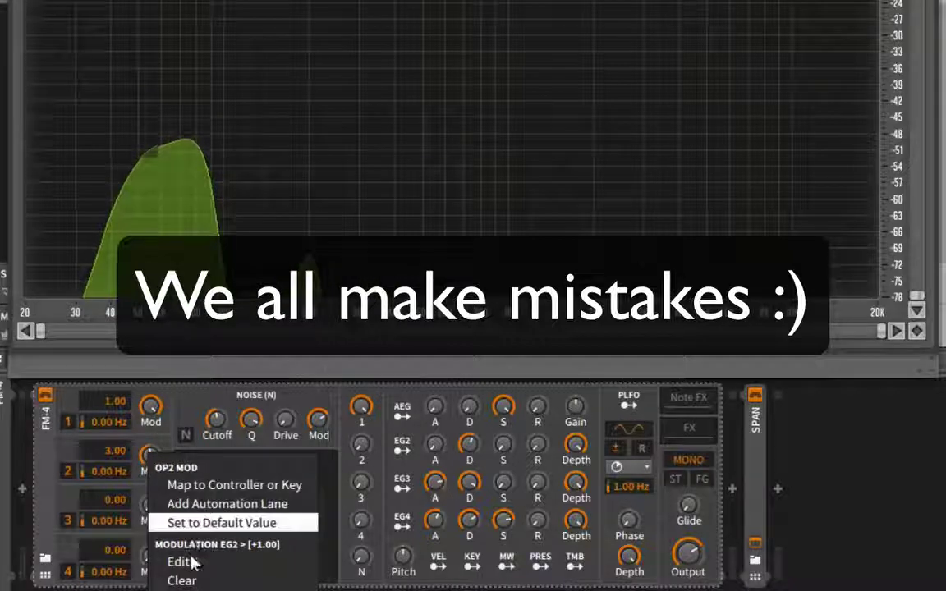
pyautogui.click(182, 581)
pyautogui.rightClick(151, 500)
pyautogui.click(212, 560)
pyautogui.rightClick(152, 565)
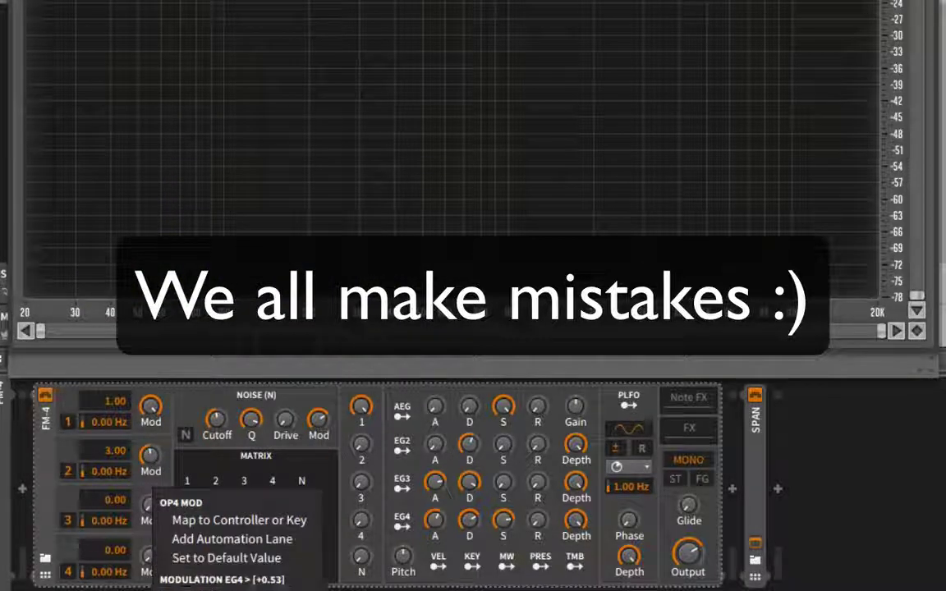
pyautogui.click(189, 590)
pyautogui.rightClick(149, 459)
pyautogui.click(125, 497)
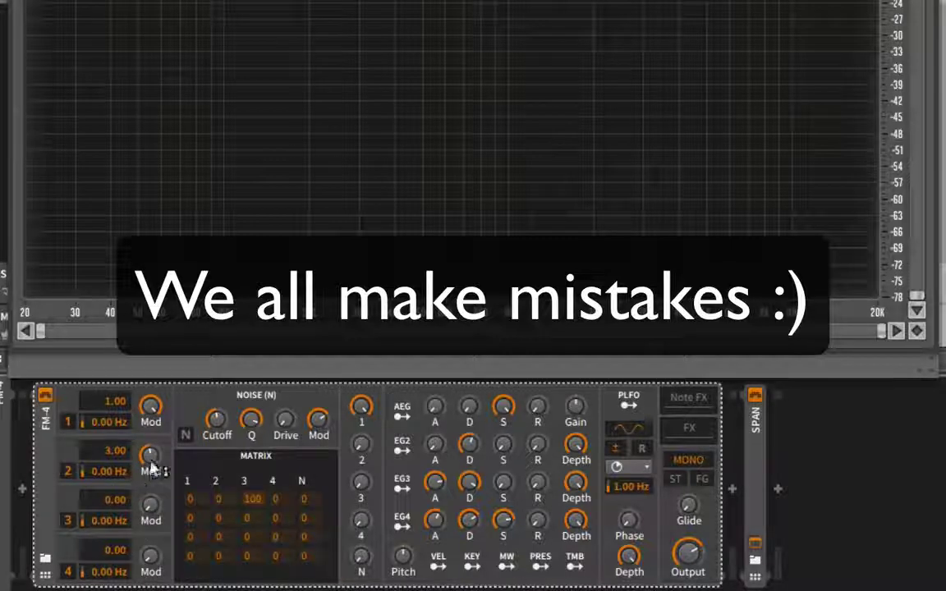
# Set the matrix amount from oscillator 2 into oscillator 1 to 15 and bring oscillator 2's Mod level to about half
pyautogui.moveTo(150, 460); pyautogui.dragTo(149, 423)
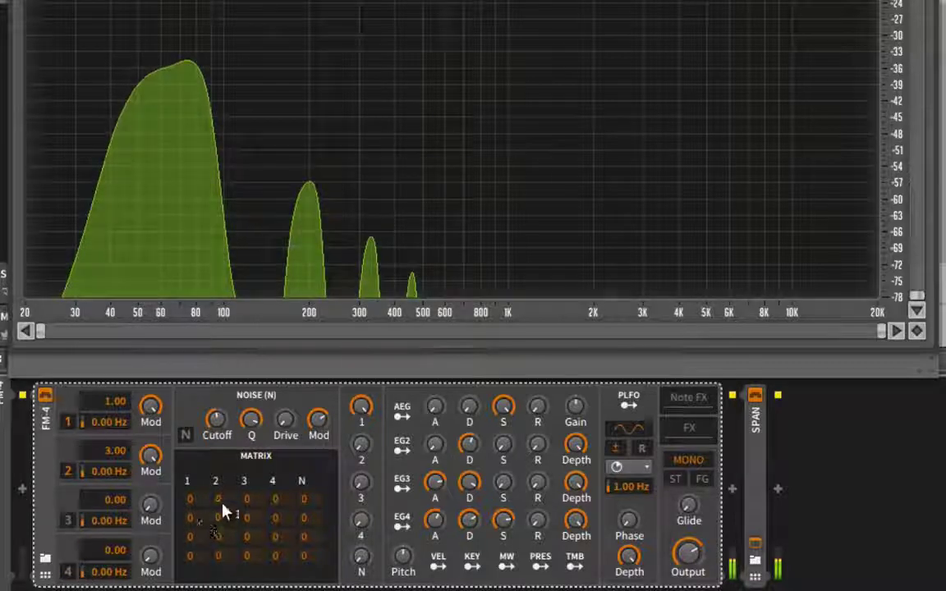
pyautogui.moveTo(223, 503); pyautogui.dragTo(246, 480)
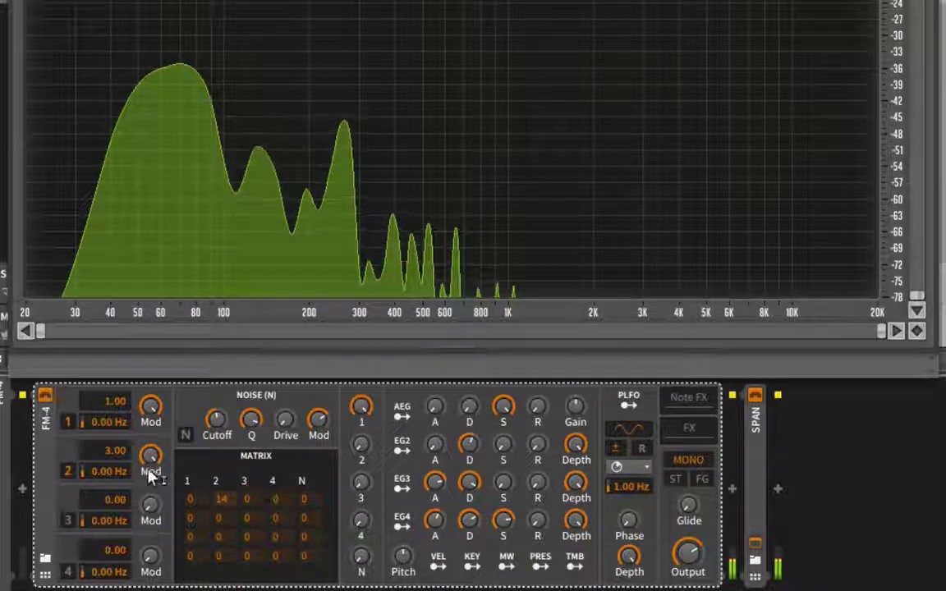
pyautogui.moveTo(147, 458); pyautogui.dragTo(149, 480)
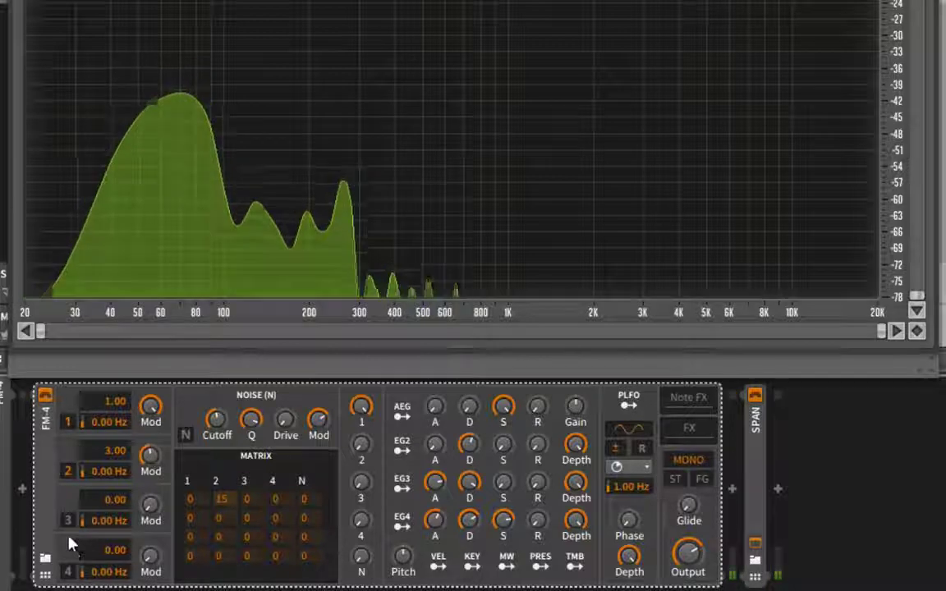
# Set oscillator 3's frequency ratio to 2.00 and raise its output level to about half
pyautogui.doubleClick(113, 505)
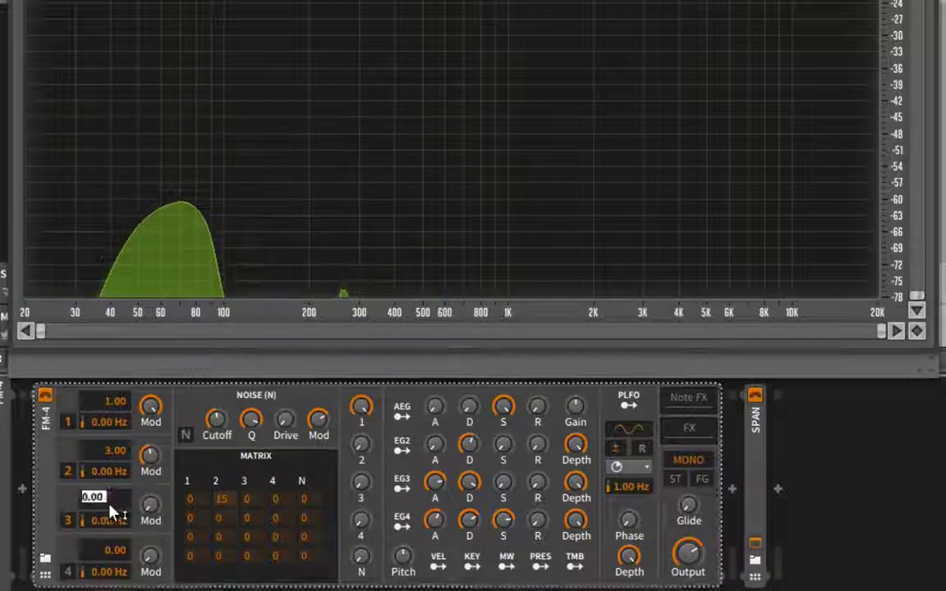
pyautogui.write('2')
pyautogui.press('Return')
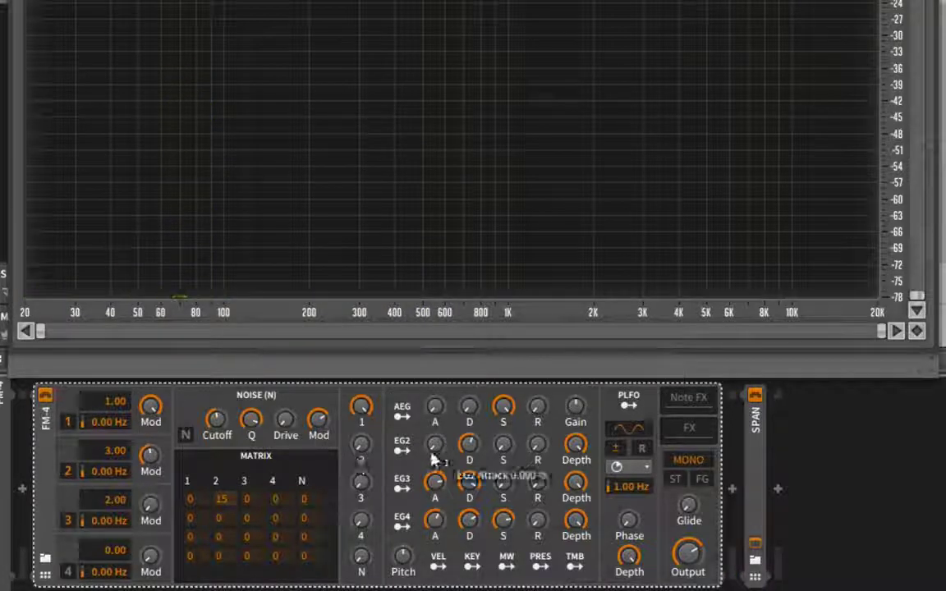
pyautogui.moveTo(370, 497); pyautogui.dragTo(361, 476)
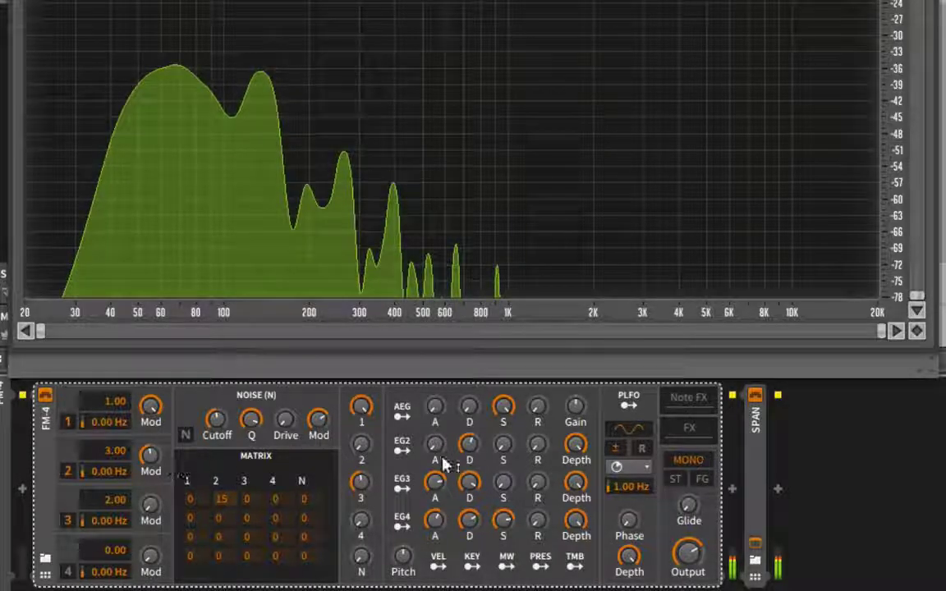
# Route envelope EG2 to oscillator 2's Mod level and slightly raise the amplitude envelope's attack
pyautogui.click(403, 446)
pyautogui.moveTo(151, 457); pyautogui.dragTo(150, 451)
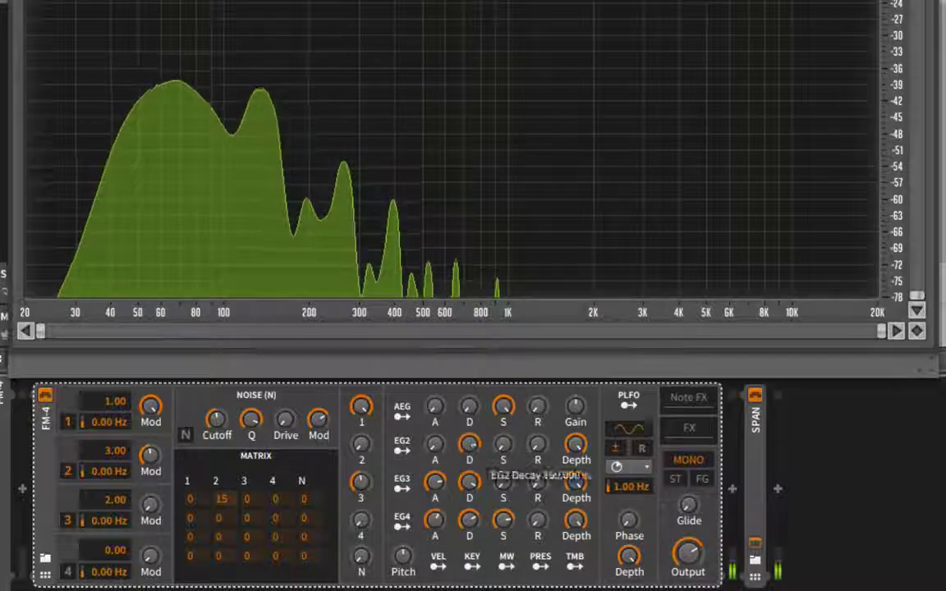
pyautogui.moveTo(150, 467); pyautogui.dragTo(150, 439)
pyautogui.click(407, 449)
pyautogui.click(414, 456)
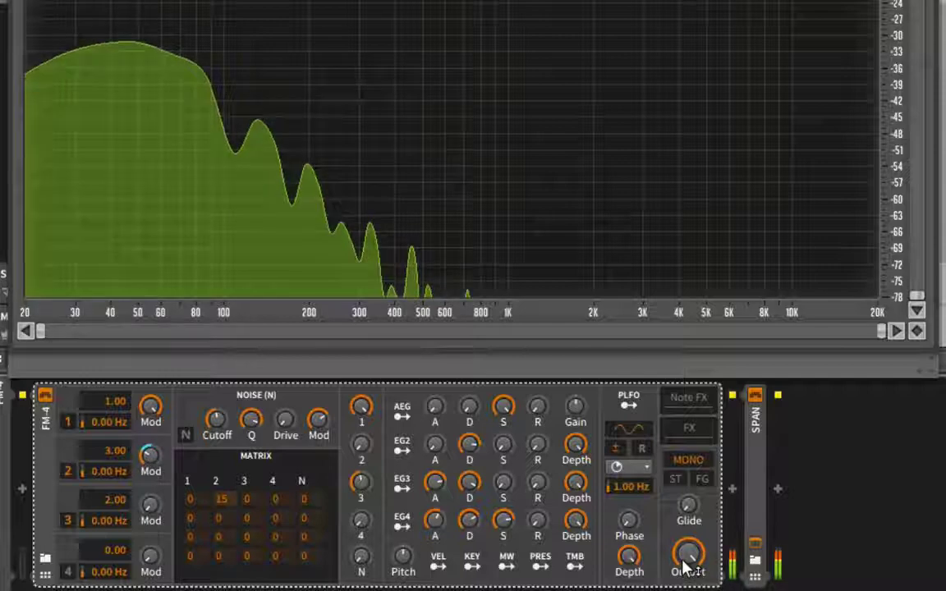
pyautogui.moveTo(687, 567)
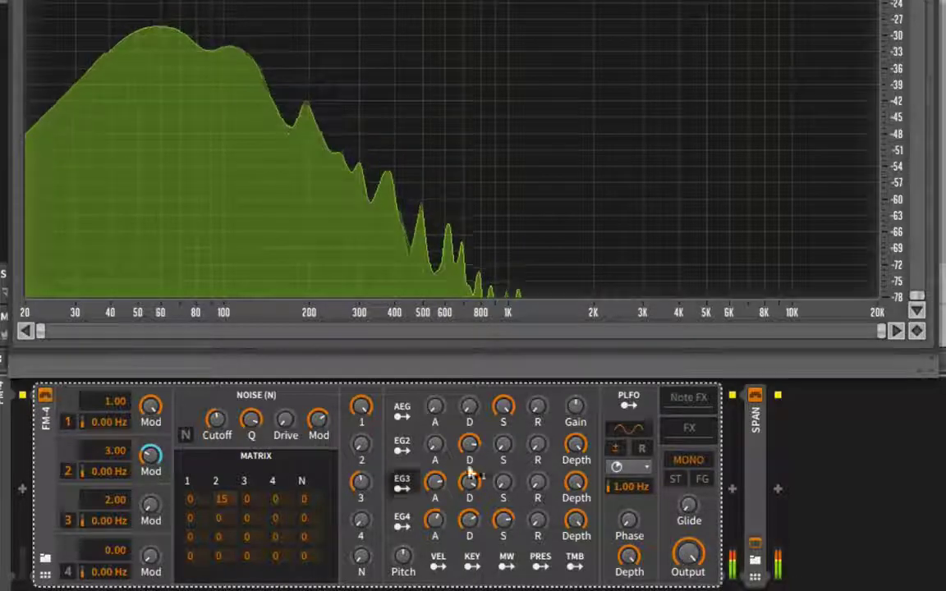
pyautogui.moveTo(437, 407); pyautogui.dragTo(437, 393)
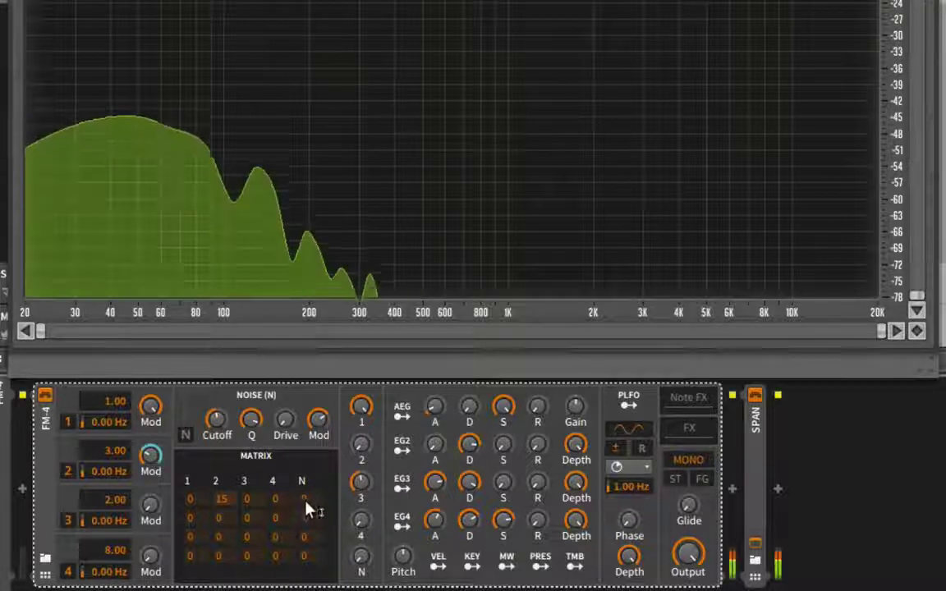
# Raise oscillator 4's Mod level and set its matrix amount into oscillator 1 to 49
pyautogui.moveTo(293, 504); pyautogui.dragTo(287, 493)
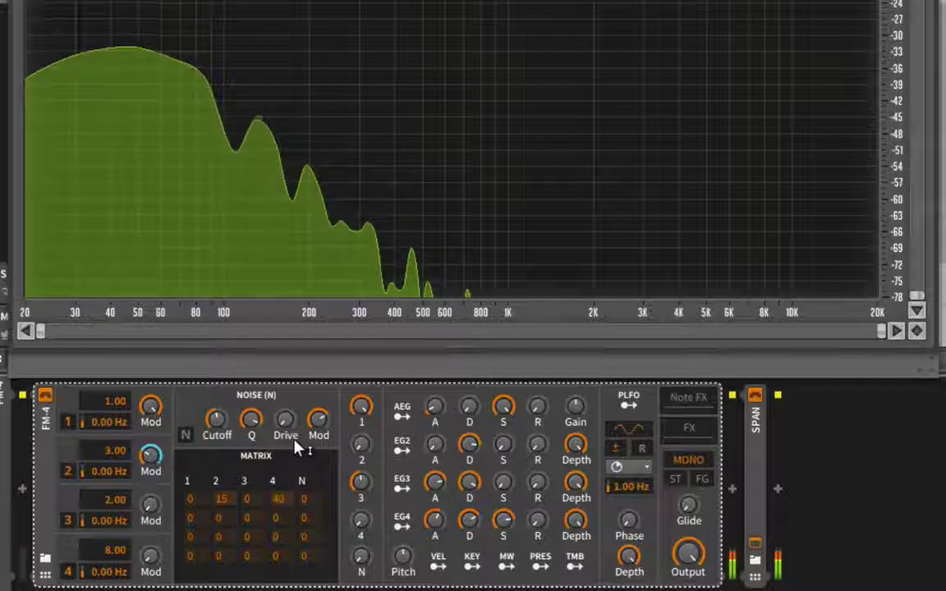
pyautogui.moveTo(154, 552); pyautogui.dragTo(155, 525)
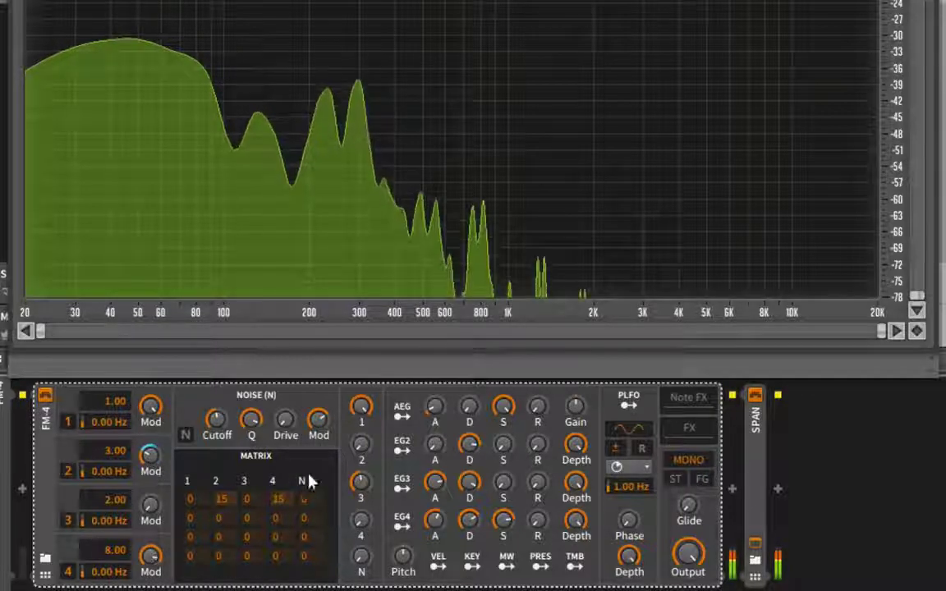
pyautogui.moveTo(287, 494); pyautogui.dragTo(292, 450)
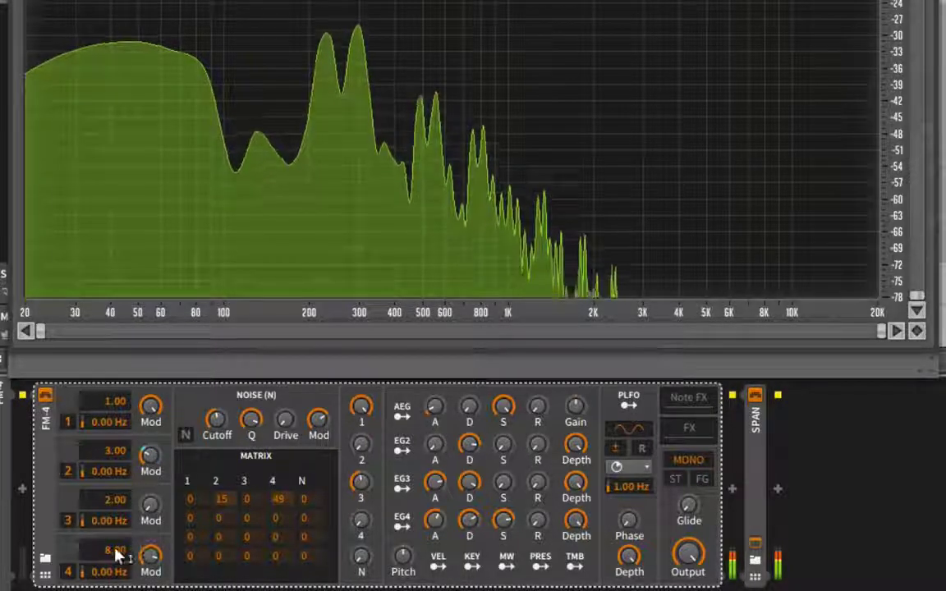
# Set oscillator 4's frequency ratio to 16.00, with matrix amounts of 10 into oscillator 1 and 9 into oscillator 2, and lower the synth's output
pyautogui.moveTo(113, 550); pyautogui.dragTo(153, 564)
pyautogui.moveTo(292, 503); pyautogui.dragTo(288, 565)
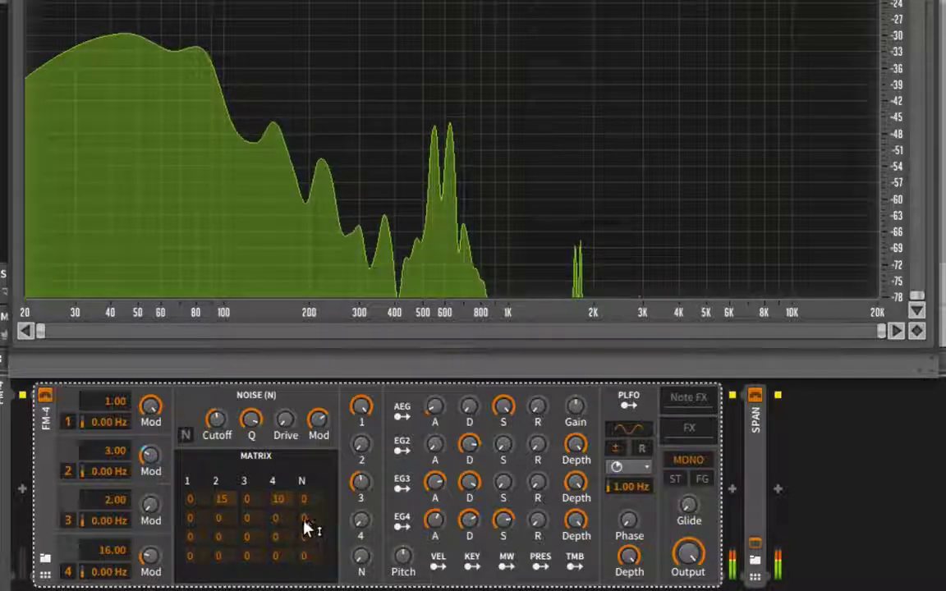
pyautogui.moveTo(285, 522); pyautogui.dragTo(289, 498)
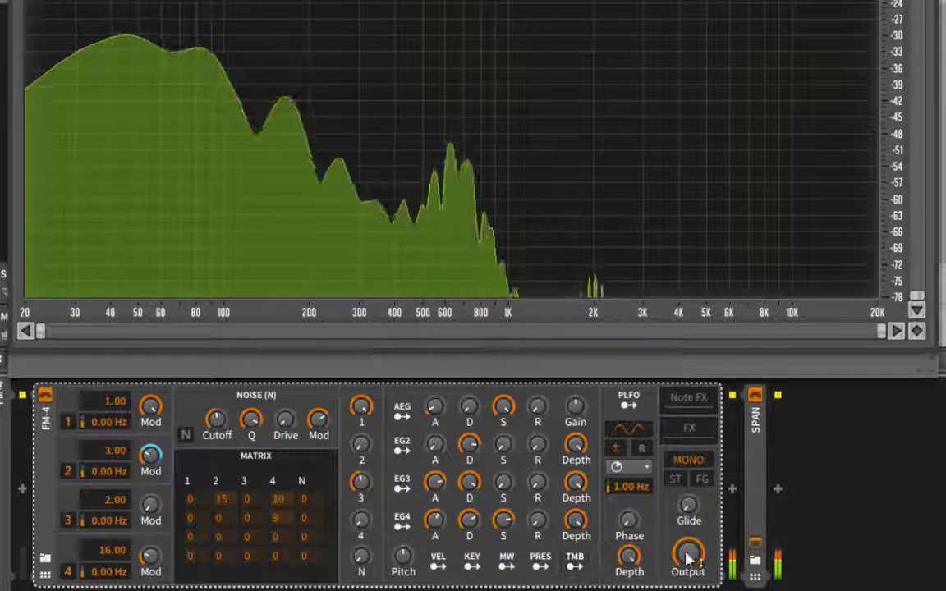
pyautogui.moveTo(688, 555); pyautogui.dragTo(689, 570)
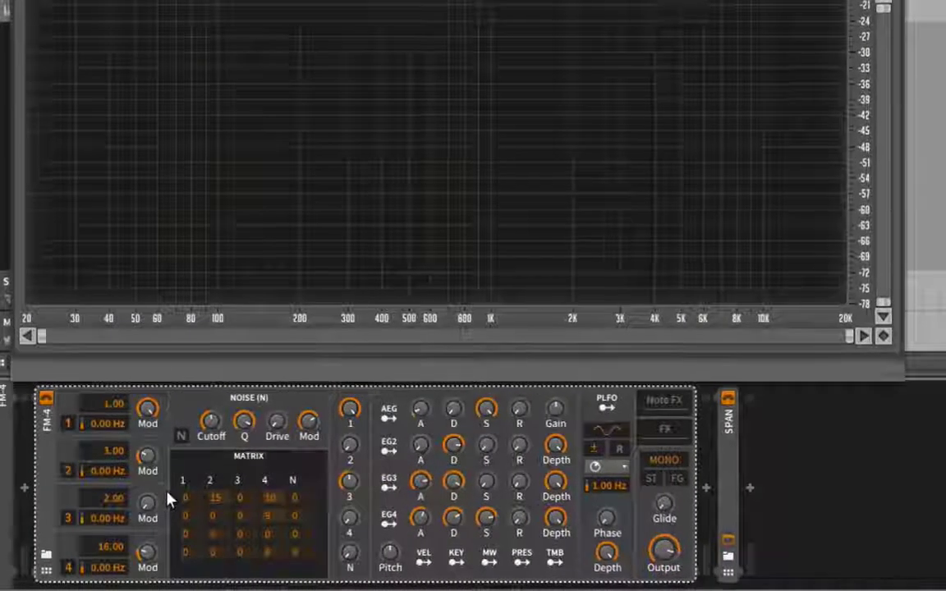
# Replace the FM-4 sound with the FM Bass Clarinet preset from the Winds category
pyautogui.click(51, 561)
pyautogui.click(85, 423)
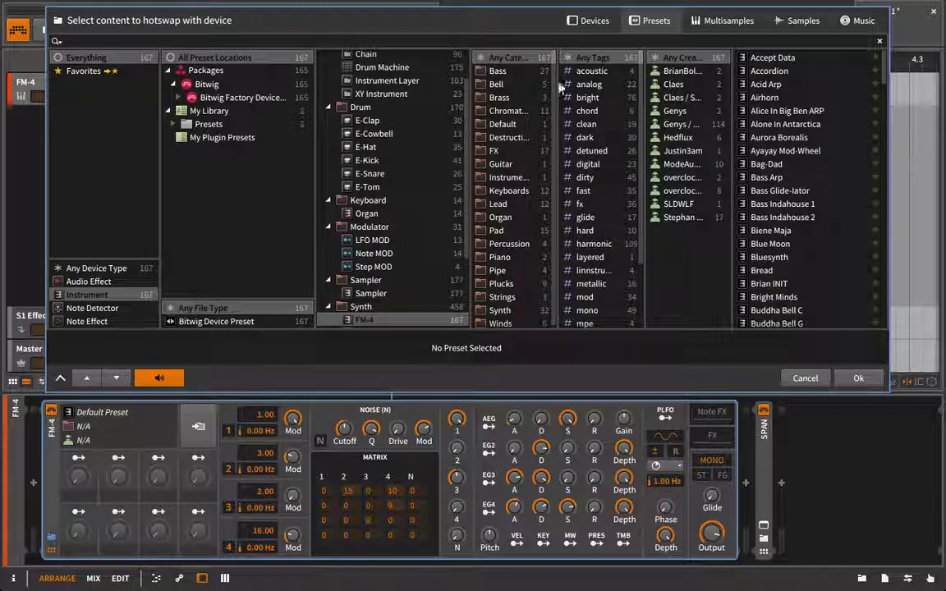
pyautogui.scroll(-2, 499, 133)
pyautogui.scroll(-3, 593, 161)
pyautogui.click(518, 321)
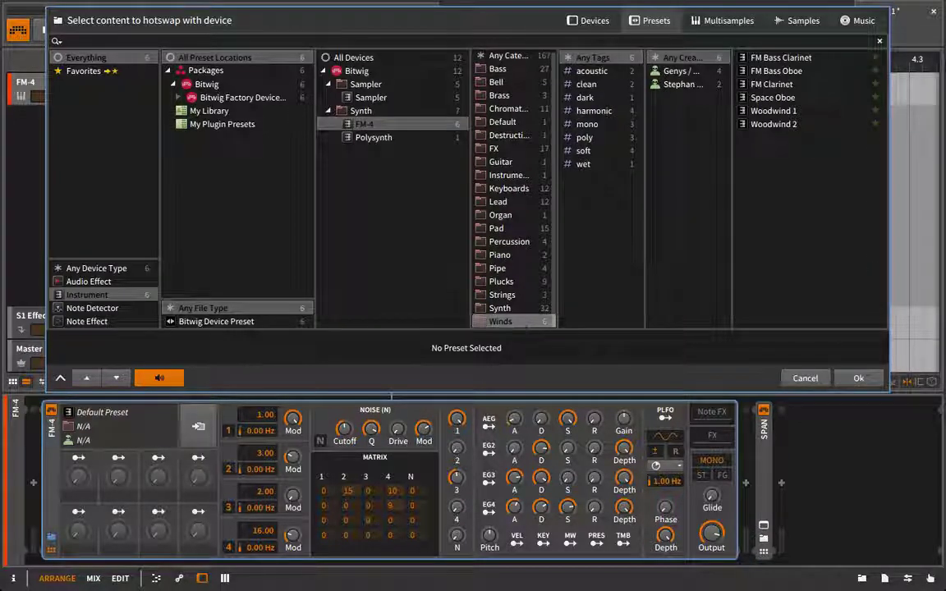
pyautogui.click(804, 59)
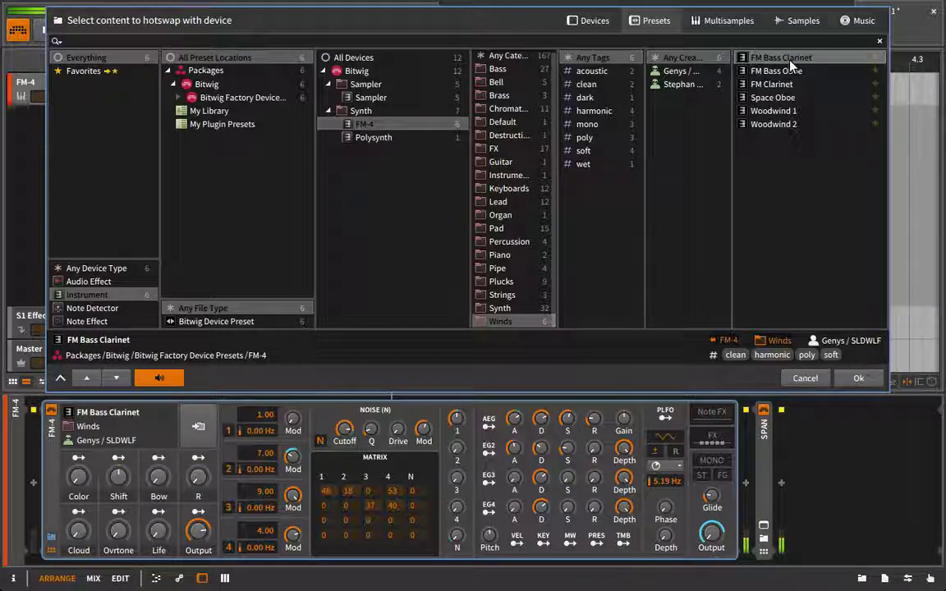
pyautogui.click(858, 380)
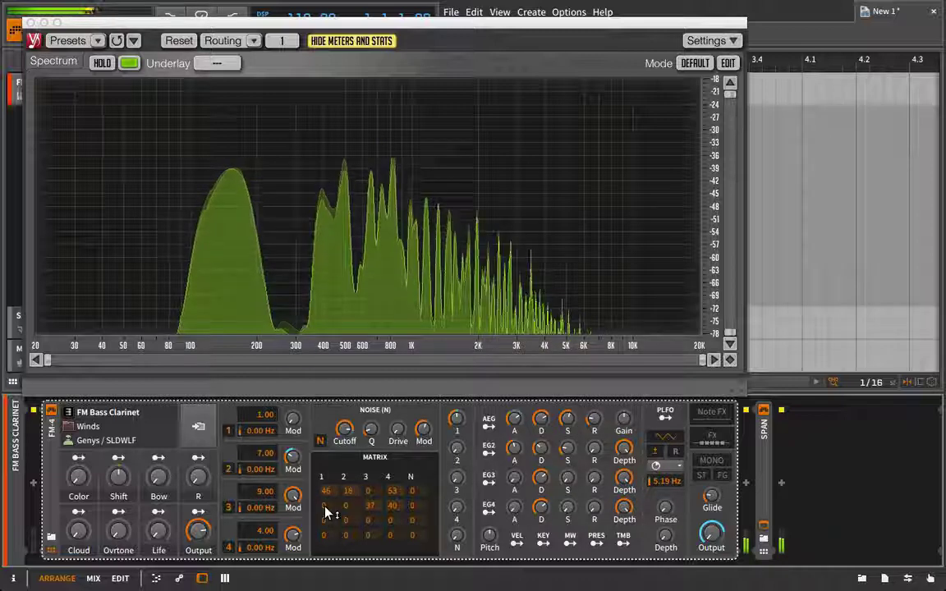
# Try the Bow macro, raise the preset's Ovrtone and R macros, and switch the synth to mono
pyautogui.moveTo(303, 478)
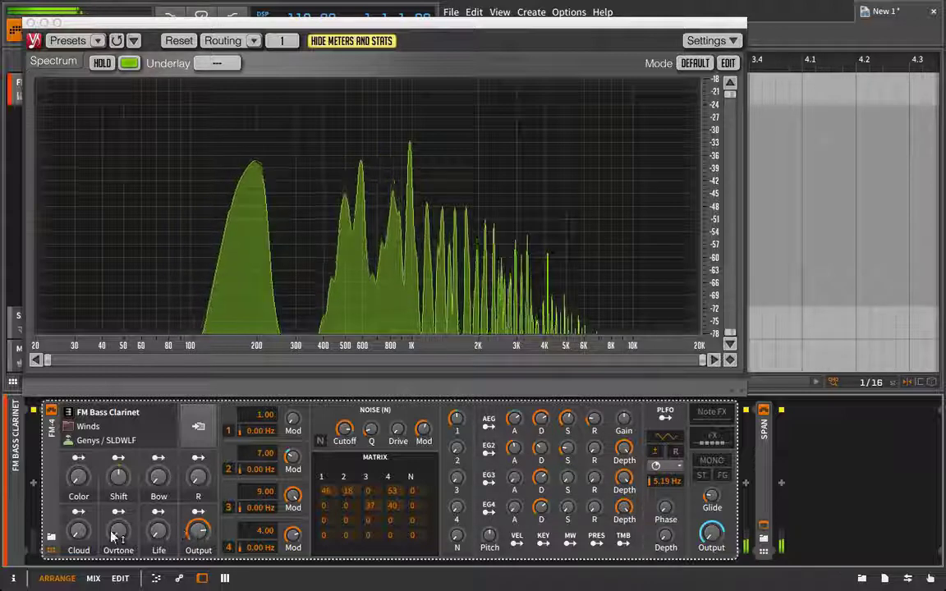
pyautogui.moveTo(116, 538)
pyautogui.mouseDown()
pyautogui.moveTo(116, 513)
pyautogui.moveTo(115, 543)
pyautogui.mouseUp()
pyautogui.moveTo(159, 477)
pyautogui.mouseDown()
pyautogui.moveTo(158, 440)
pyautogui.moveTo(158, 460)
pyautogui.mouseUp()
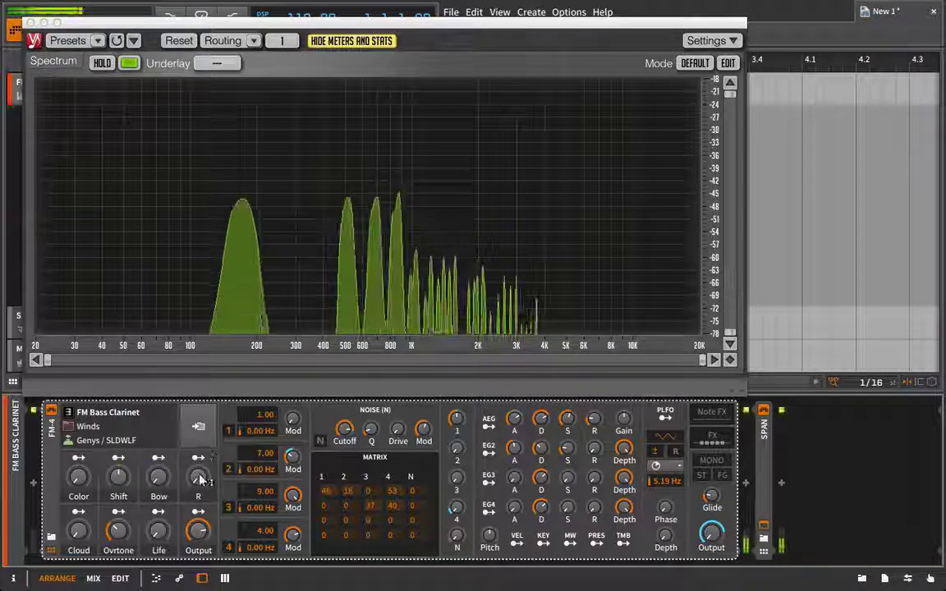
pyautogui.moveTo(197, 479); pyautogui.dragTo(197, 431)
pyautogui.click(726, 461)
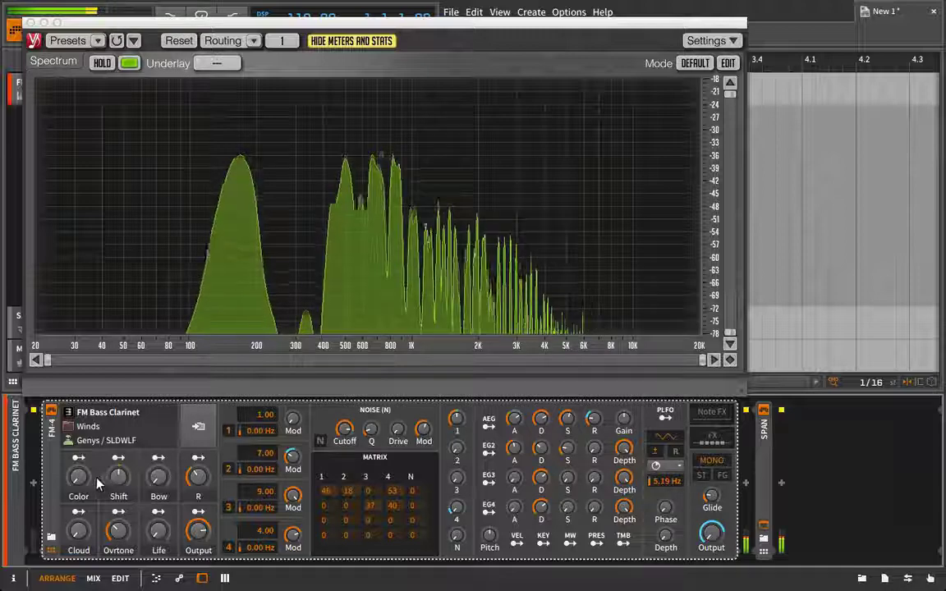
# Set the Color macro to about 22.6 % and check which parameters it modulates
pyautogui.moveTo(79, 478)
pyautogui.mouseDown()
pyautogui.moveTo(79, 427)
pyautogui.moveTo(78, 460)
pyautogui.mouseUp()
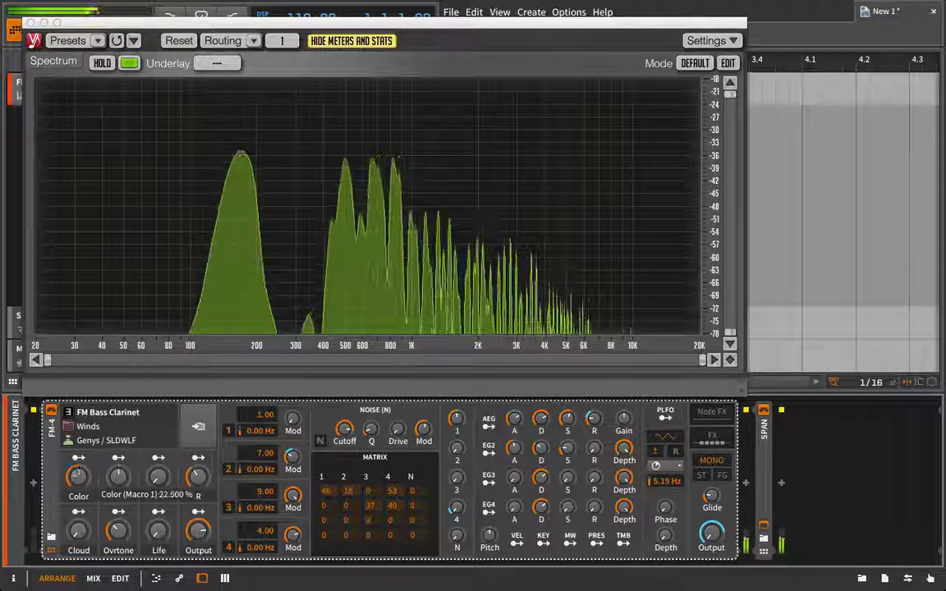
pyautogui.rightClick(85, 481)
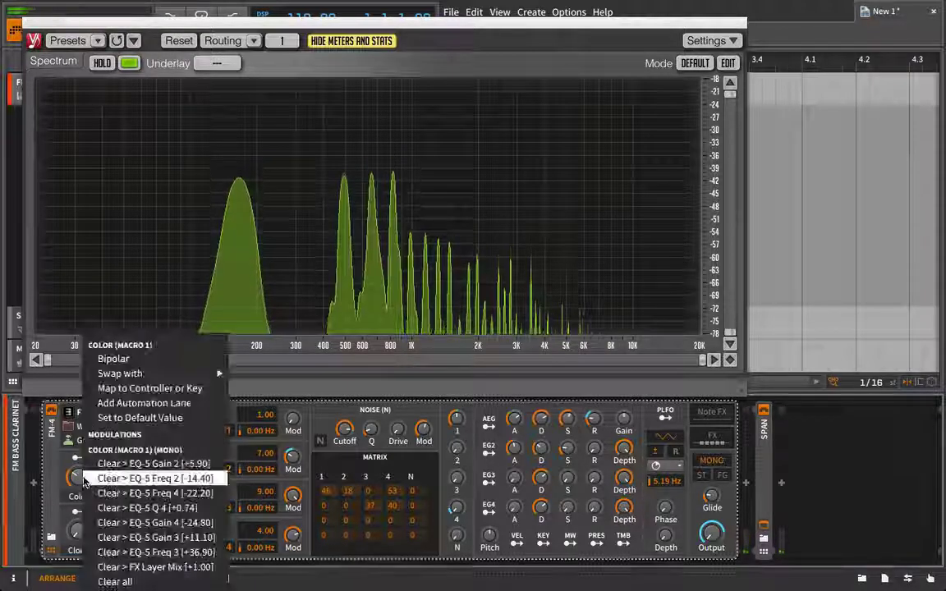
pyautogui.click(73, 478)
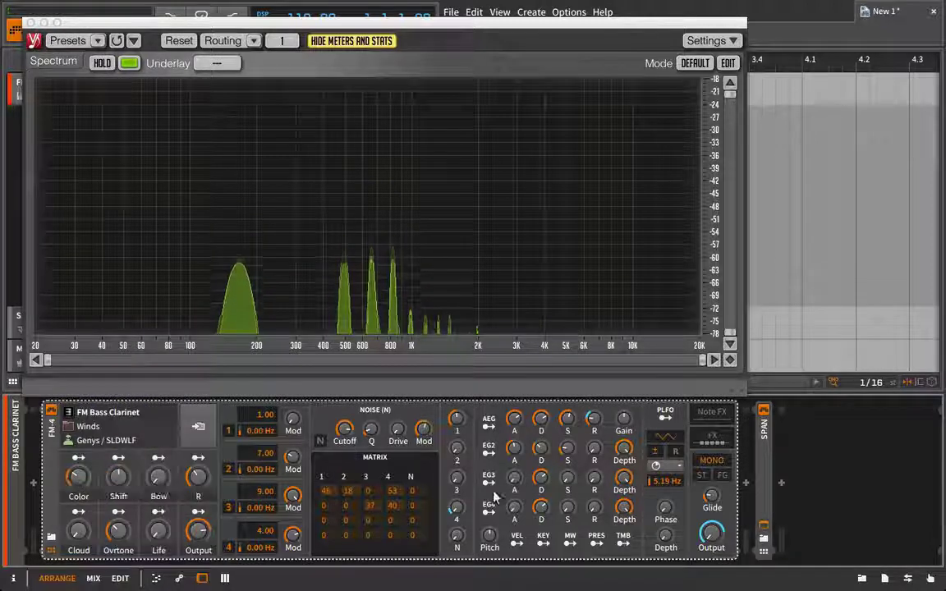
# Open the preset's nested FX chain, switch off the FX Layer and Reverb devices, and look through the remaining effects
pyautogui.click(709, 437)
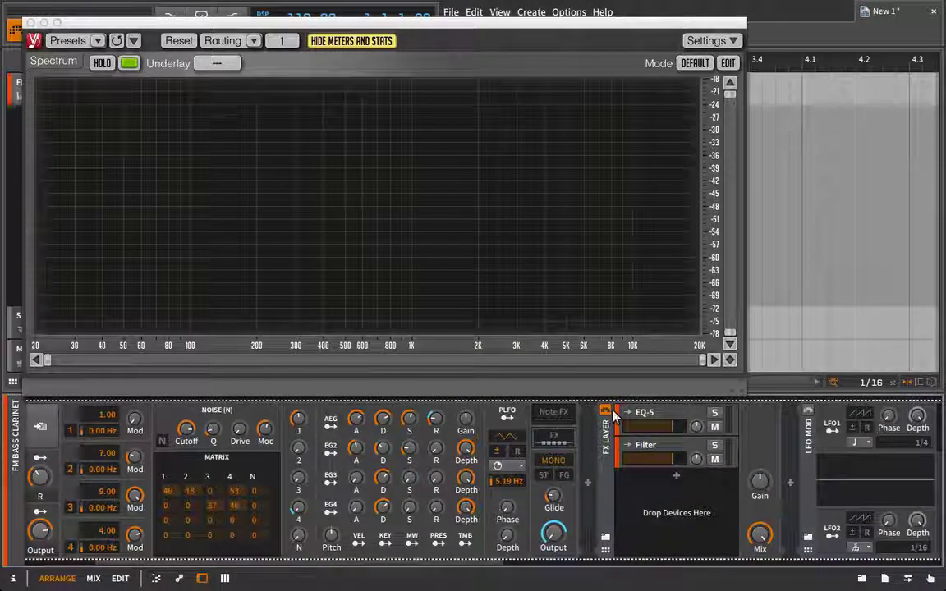
pyautogui.click(607, 411)
pyautogui.hscroll(10, 644, 438)
pyautogui.click(451, 411)
pyautogui.scroll(-8, 604, 446)
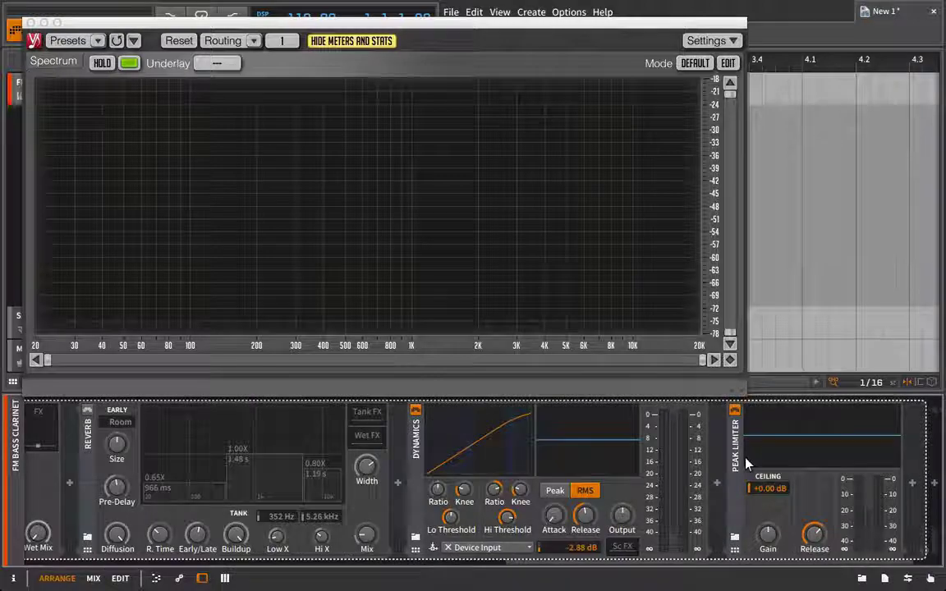
pyautogui.scroll(12, 409, 454)
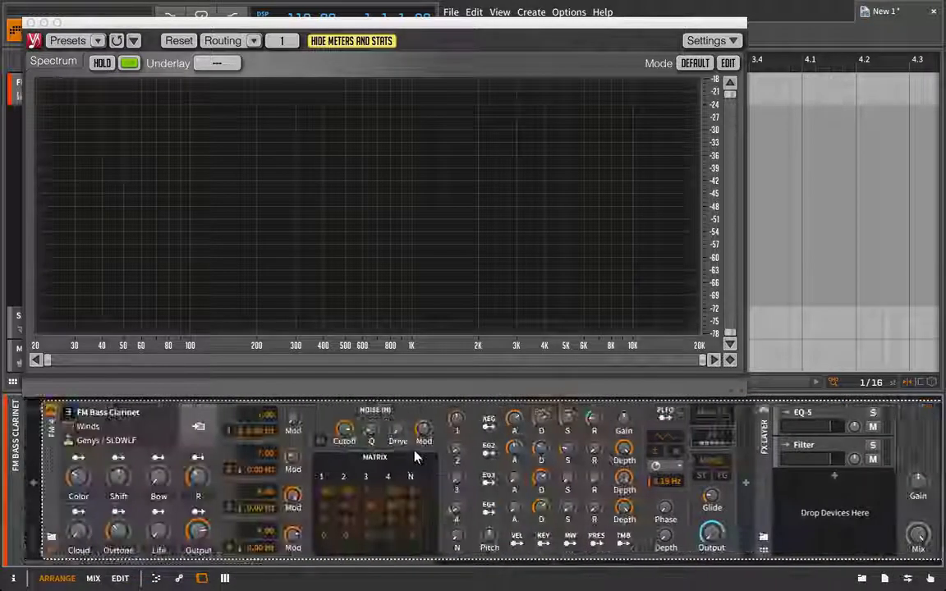